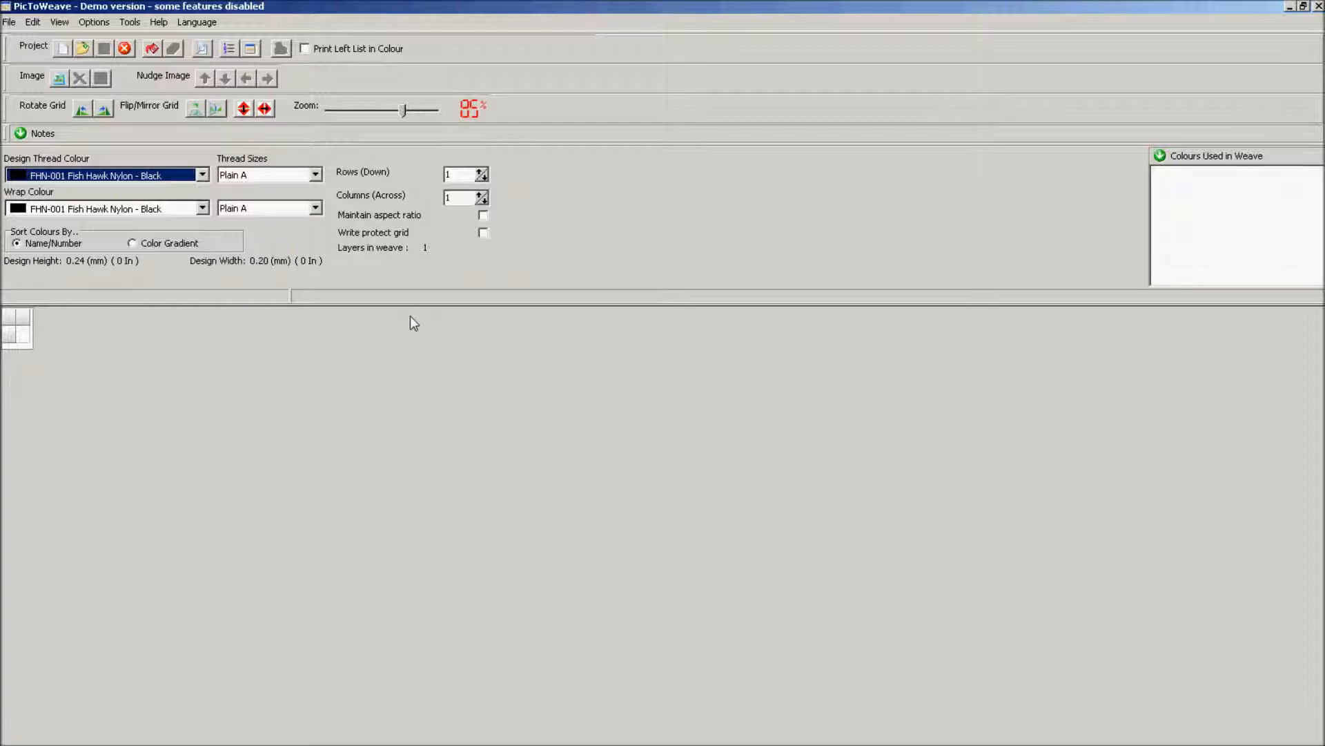
# Open cardinals_weave.wve from the Cardinals folder and zoom out to see the whole grid.
pyautogui.click(9, 22)
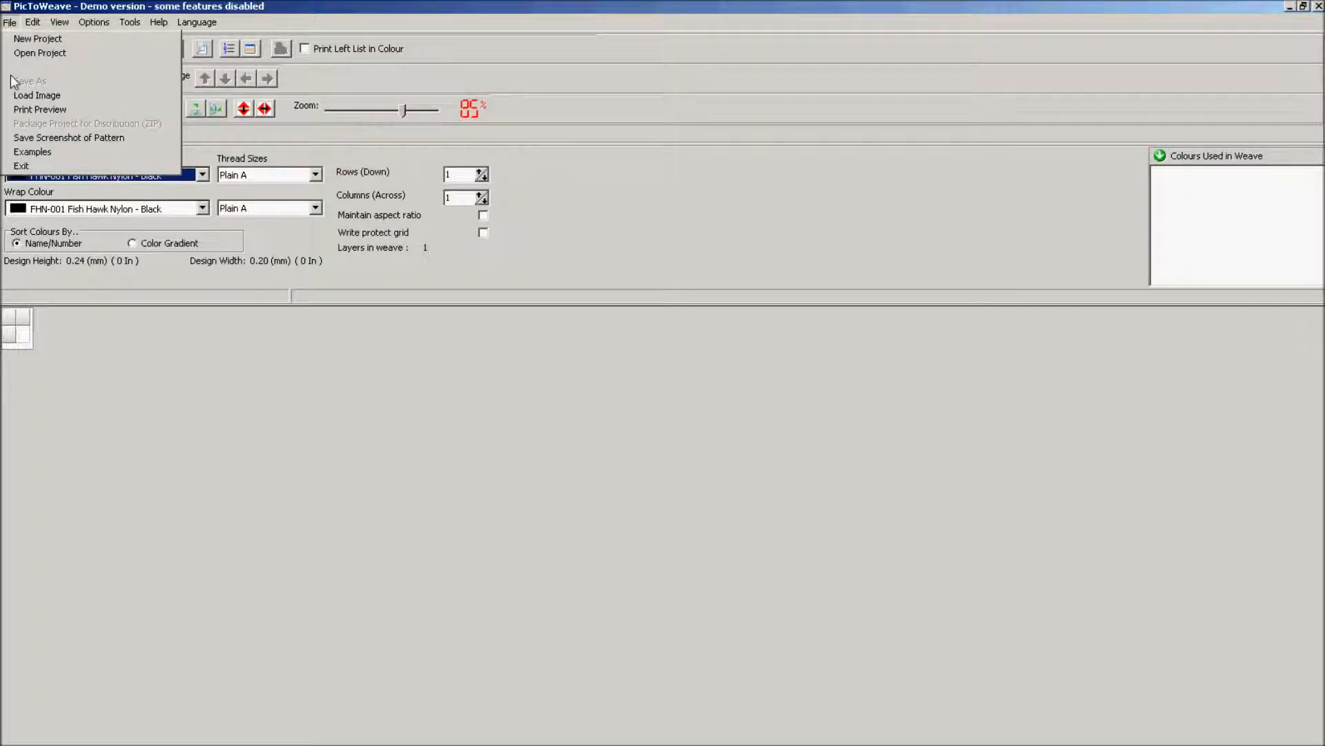
pyautogui.click(47, 159)
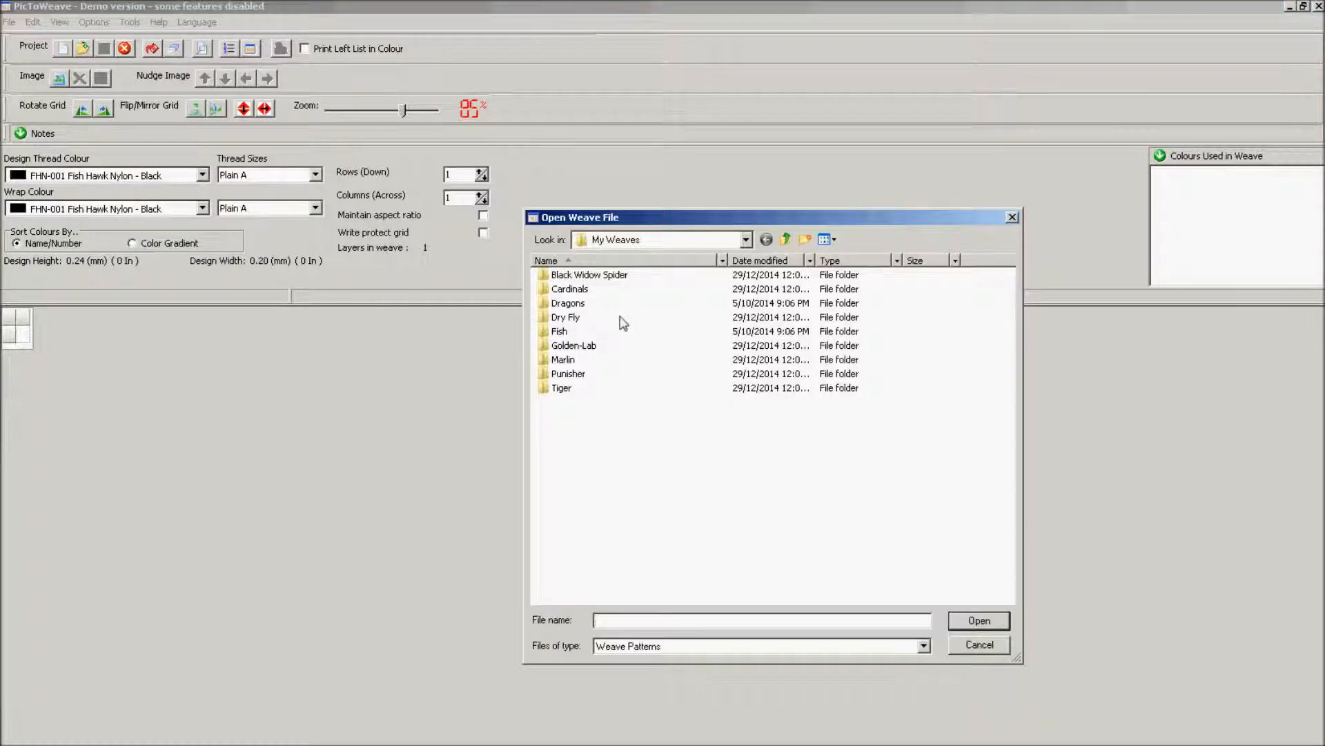
pyautogui.doubleClick(577, 288)
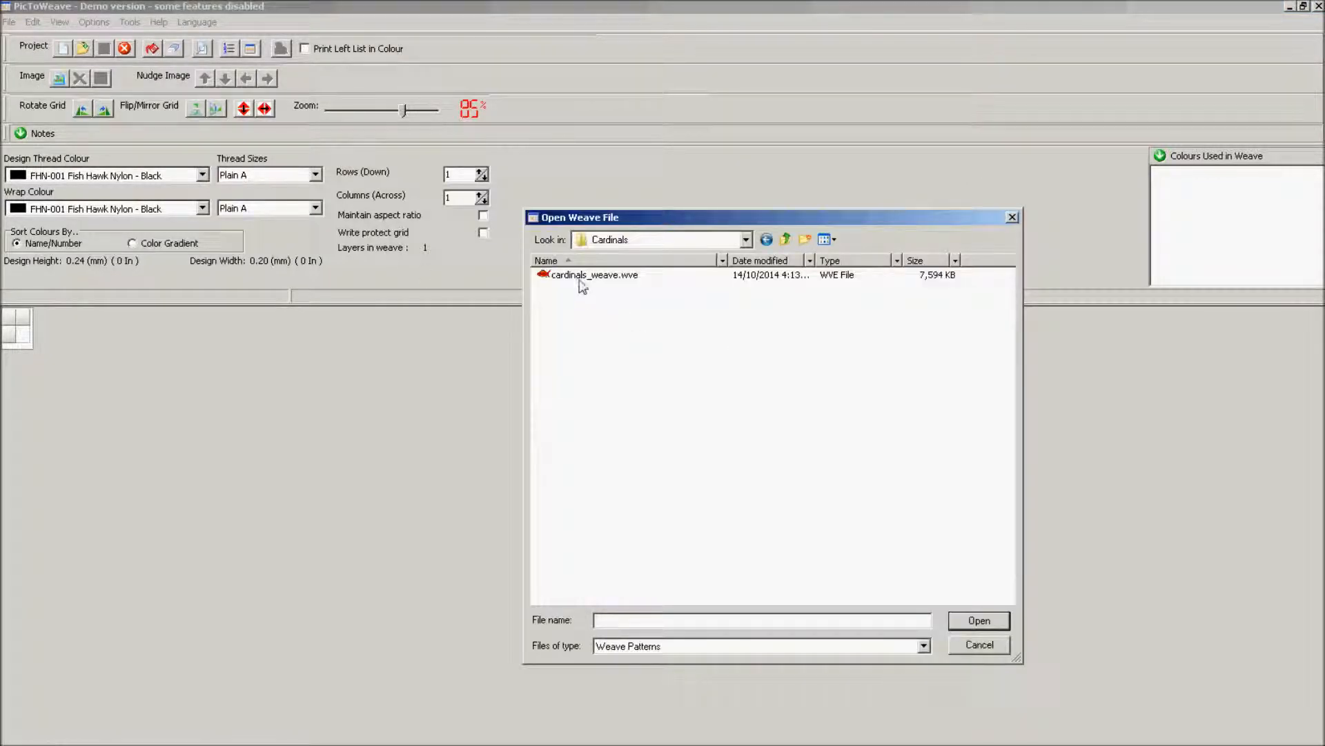
pyautogui.doubleClick(580, 275)
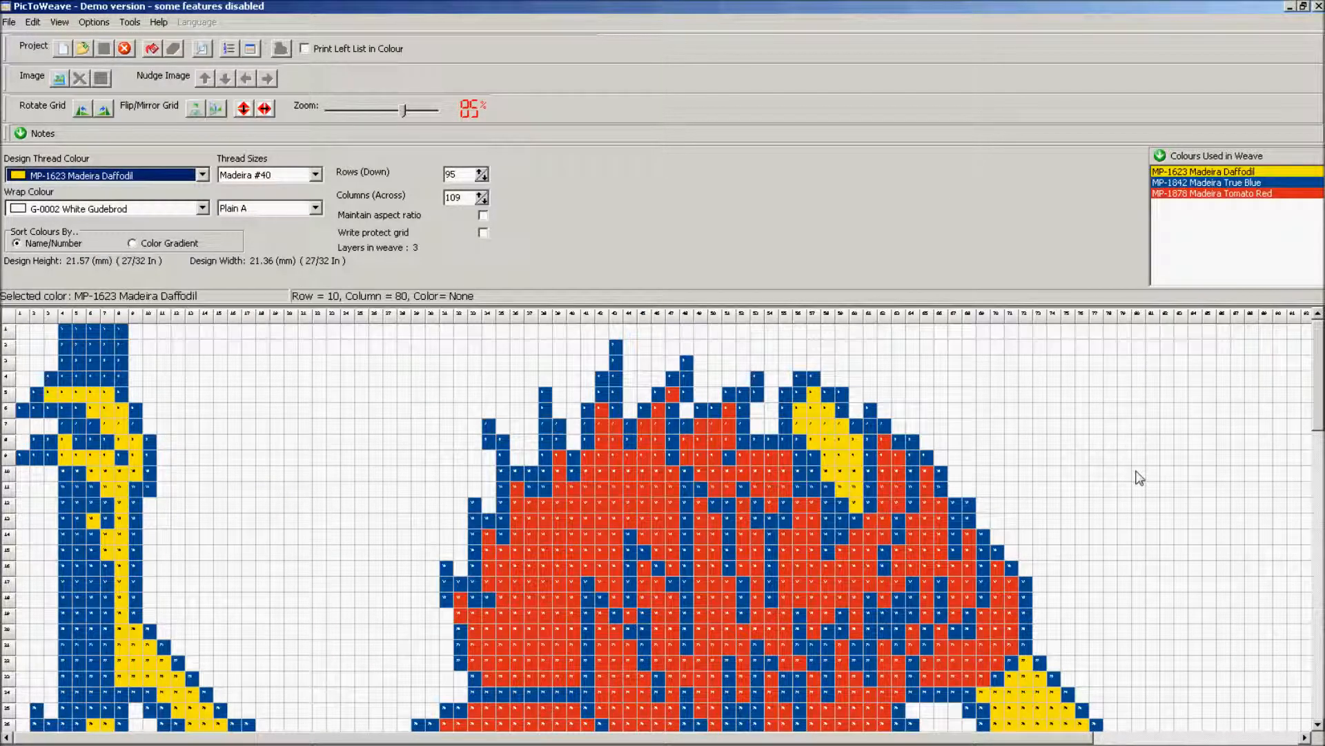
pyautogui.scroll(-10, 1277, 376)
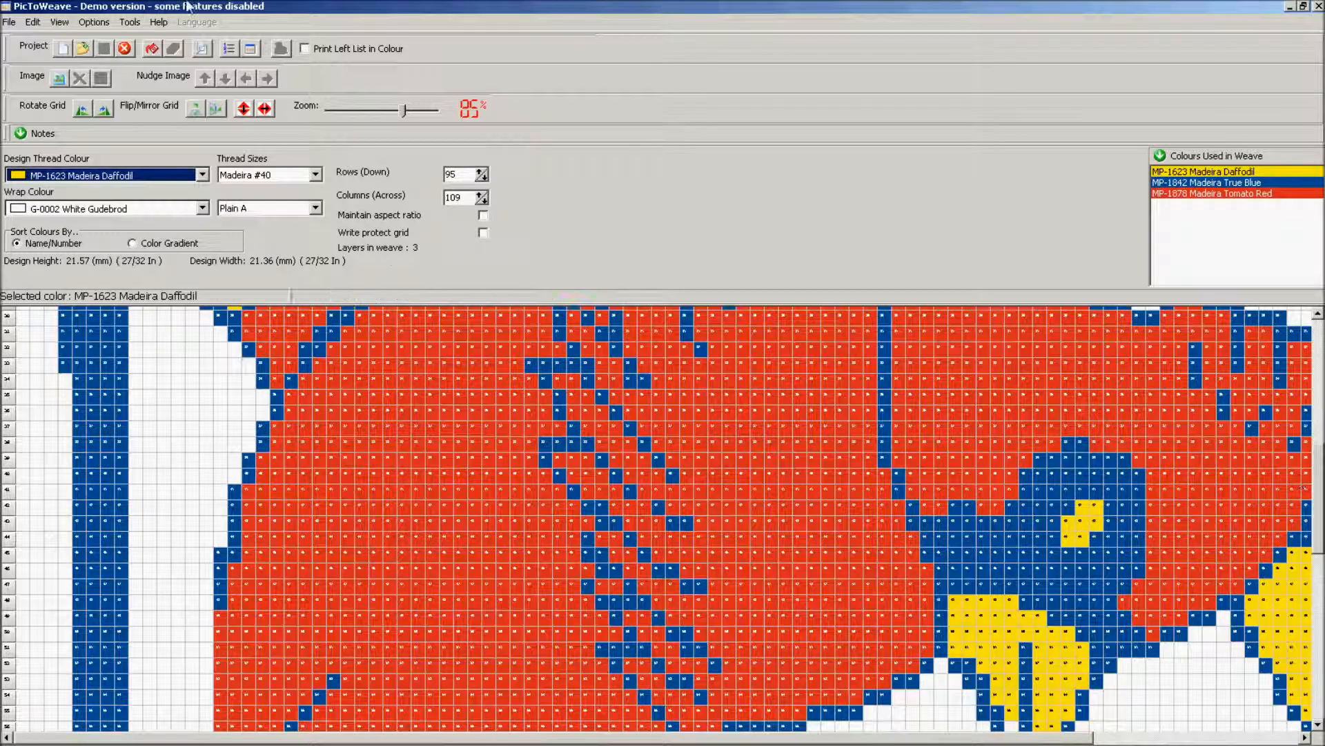
pyautogui.moveTo(404, 112); pyautogui.dragTo(345, 116)
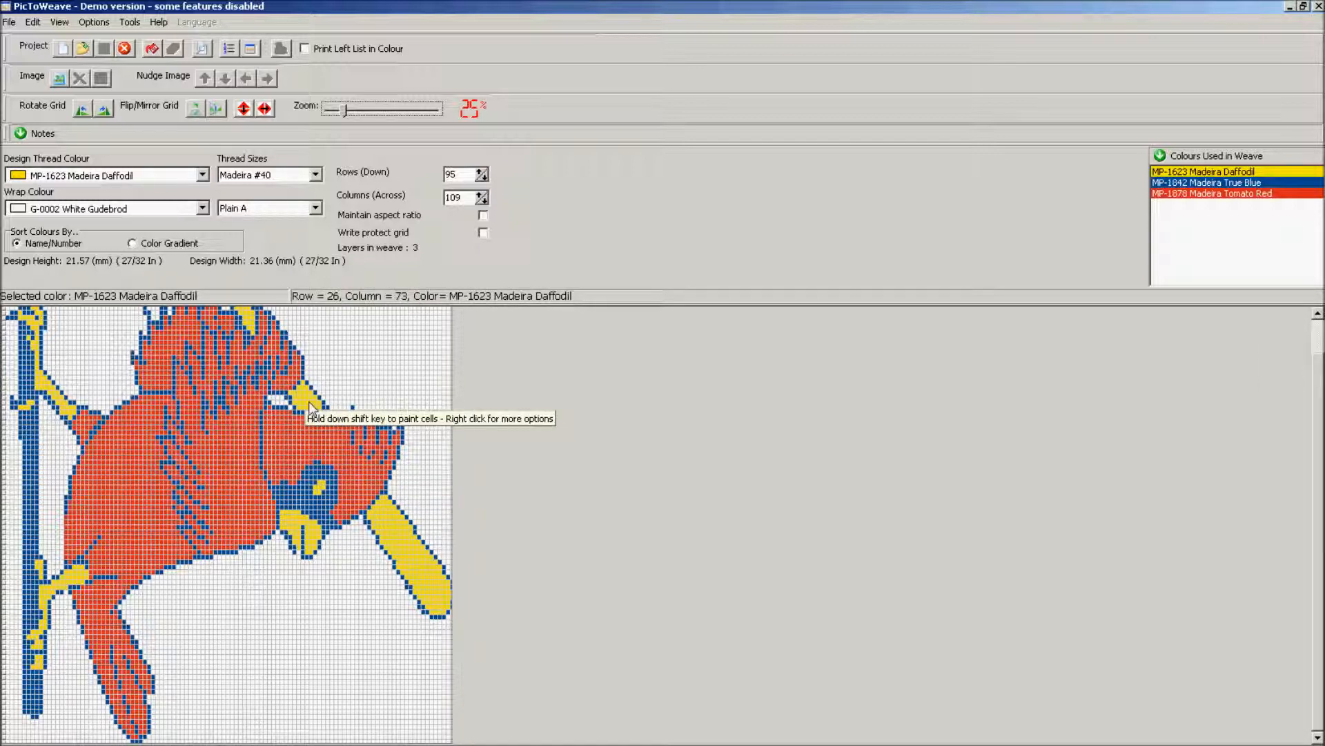
# Exchange MP-1623 Madeira Daffodil for MP-1749 Madeira Green Thumb and recount the thread colours.
pyautogui.click(1256, 173)
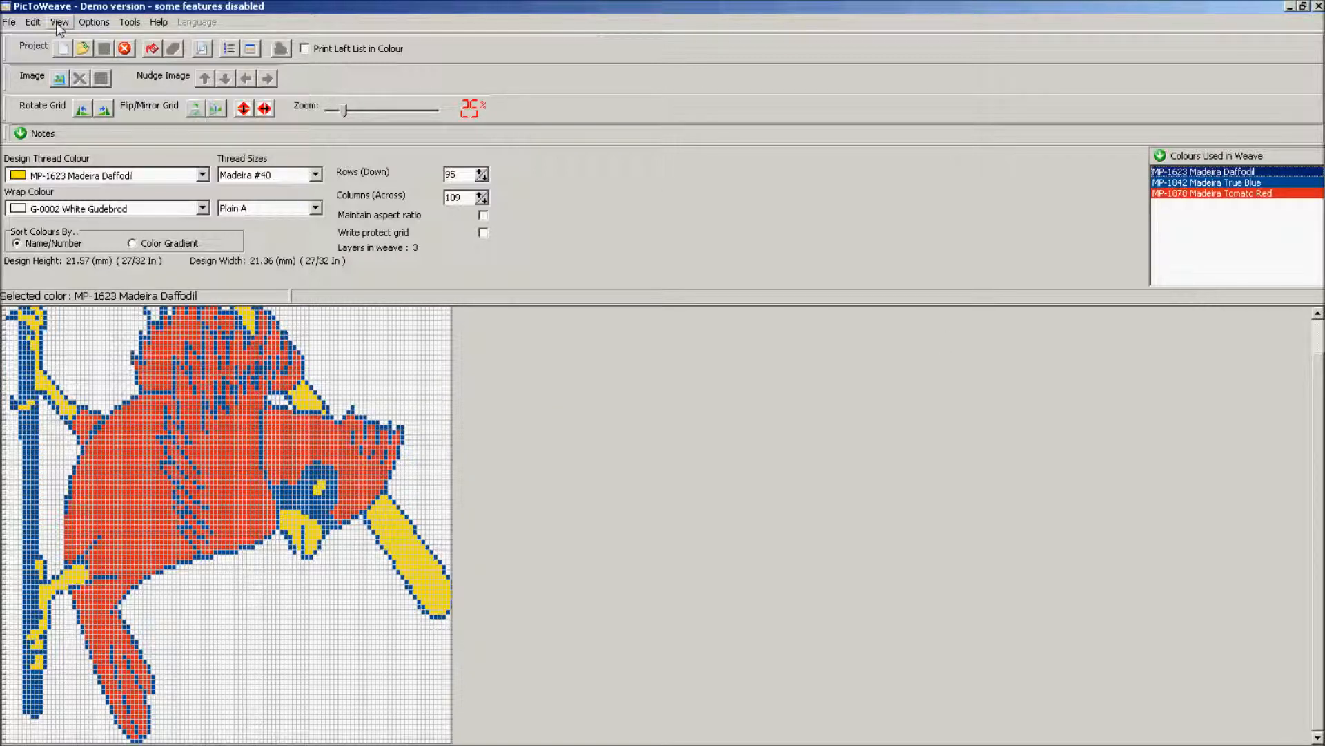
pyautogui.click(35, 22)
pyautogui.click(63, 66)
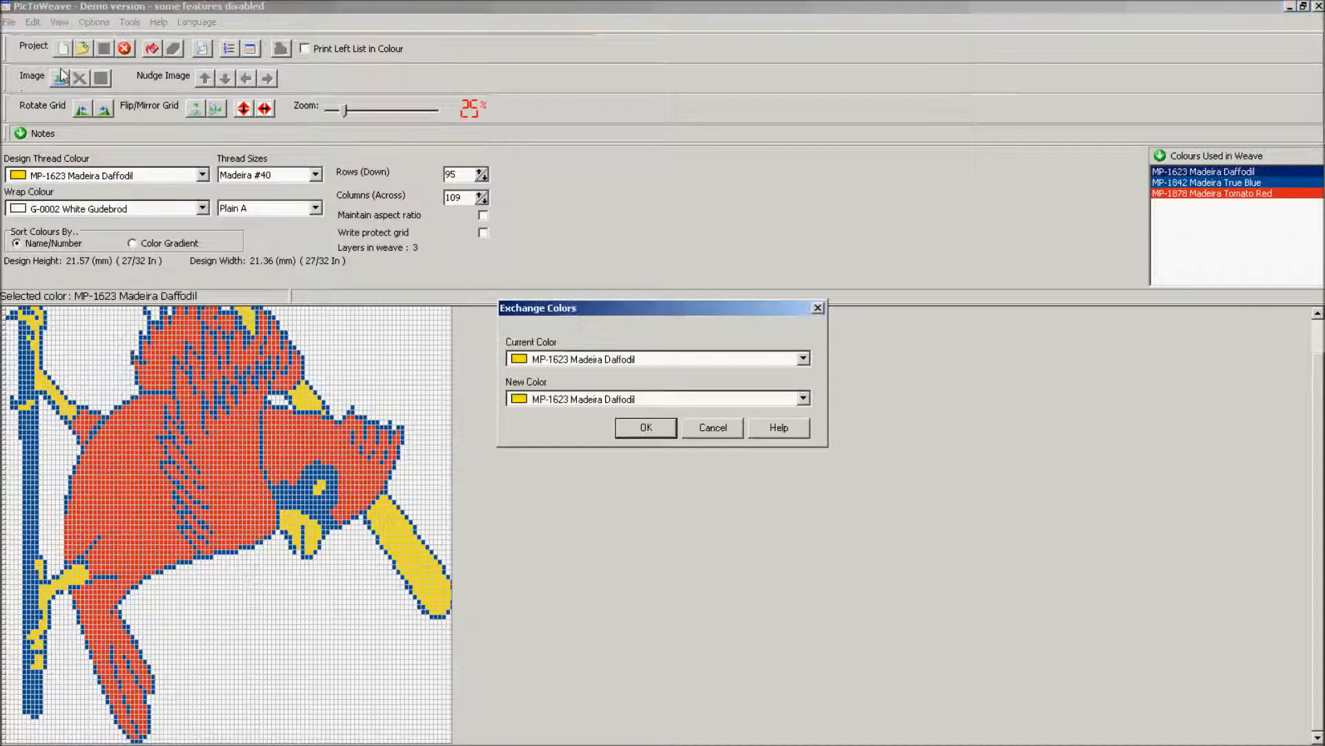
pyautogui.click(803, 399)
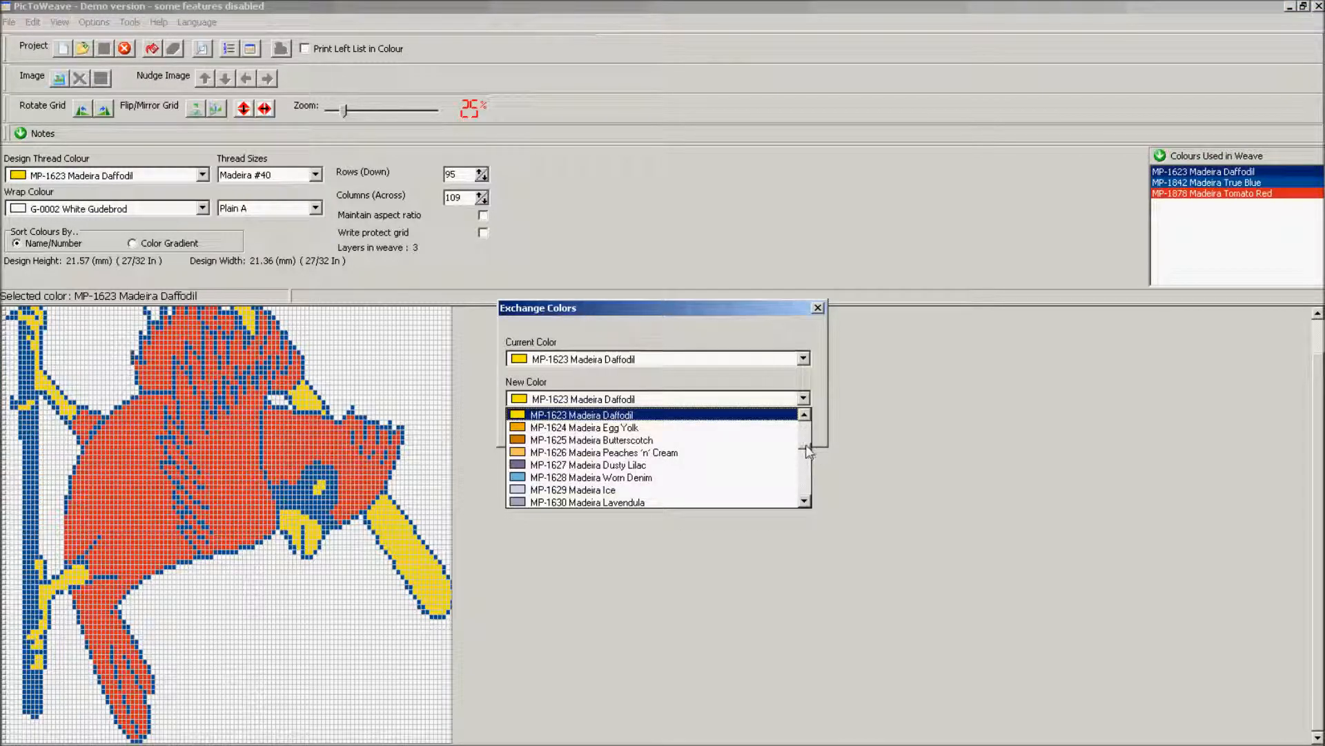
pyautogui.moveTo(807, 446); pyautogui.dragTo(806, 457)
pyautogui.scroll(-8, 805, 453)
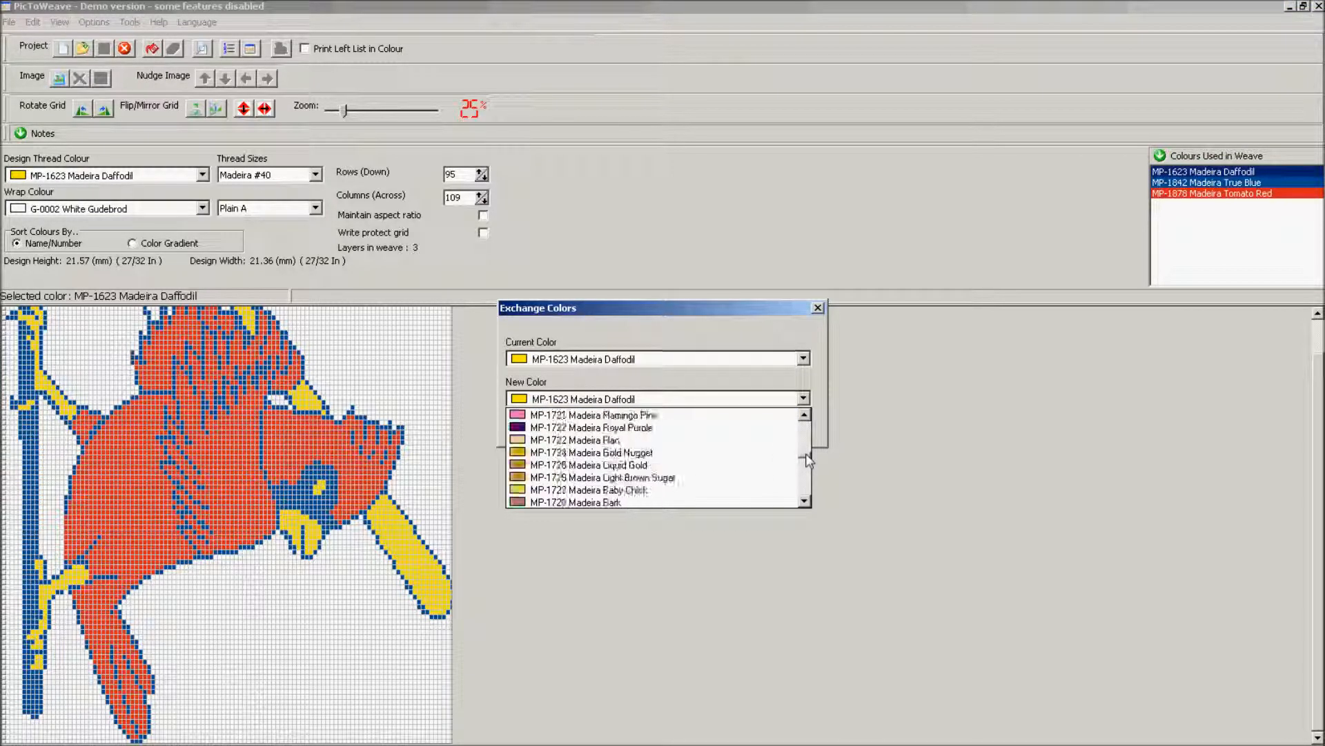
pyautogui.scroll(-5, 806, 456)
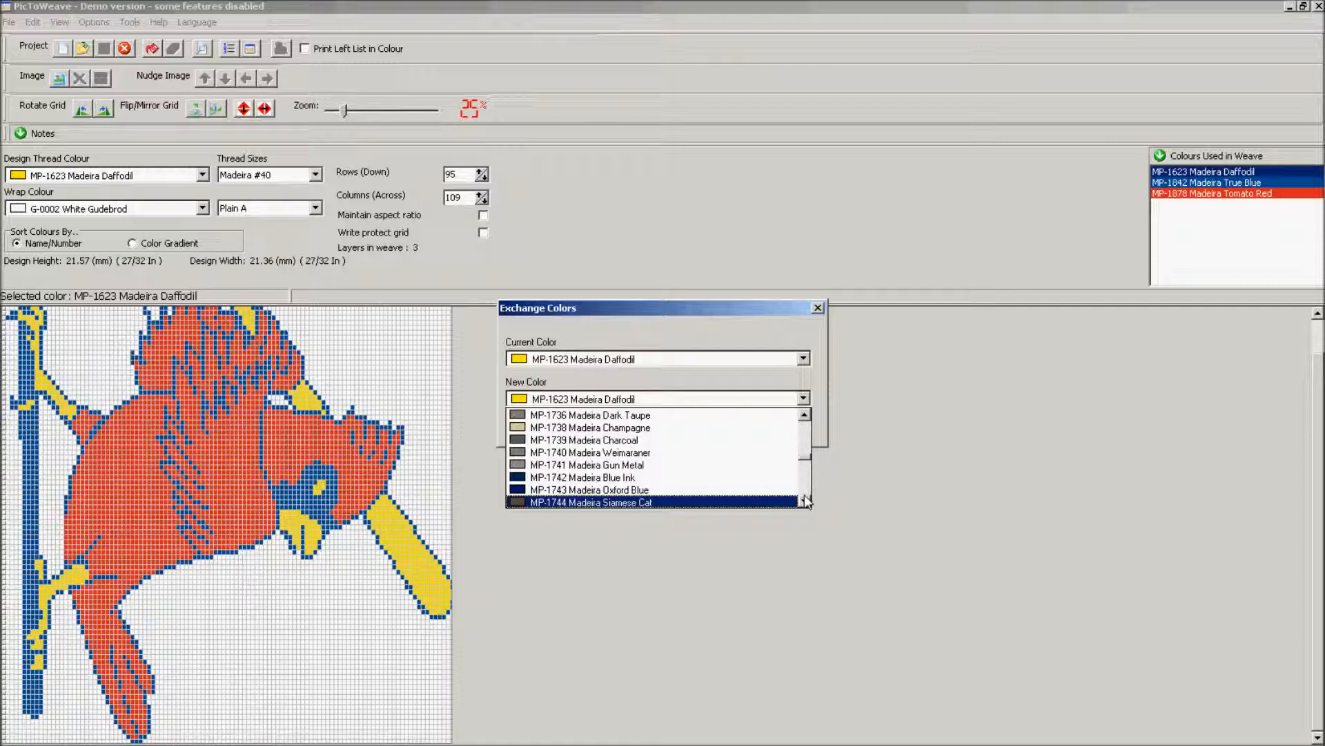
pyautogui.scroll(-3, 683, 470)
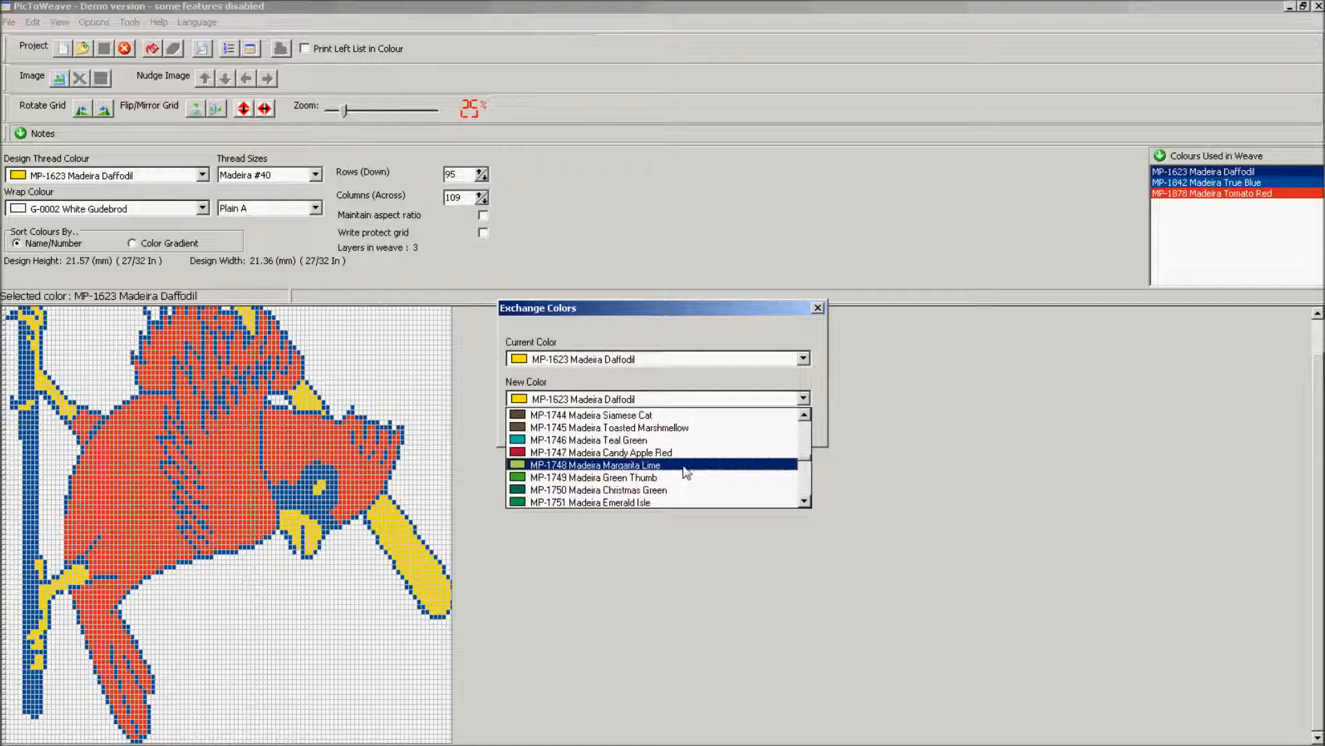
pyautogui.click(685, 476)
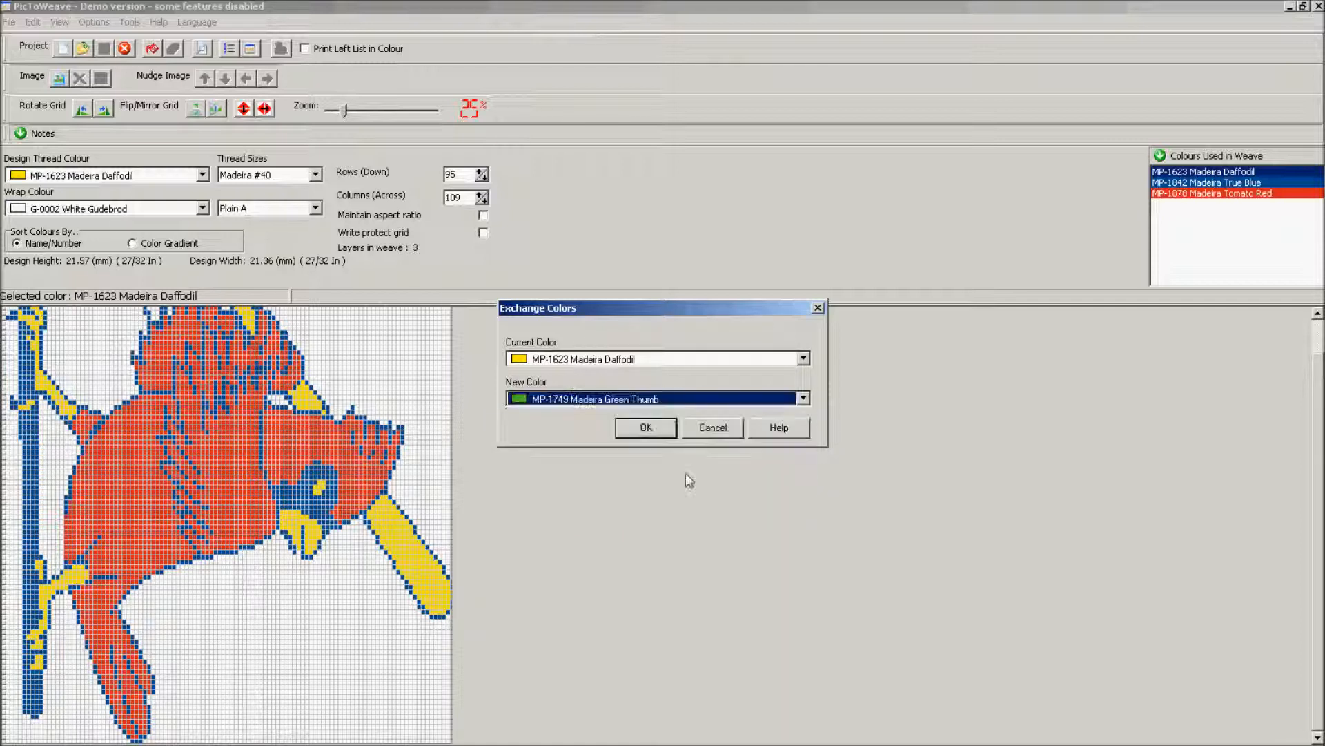
pyautogui.click(653, 425)
pyautogui.click(614, 404)
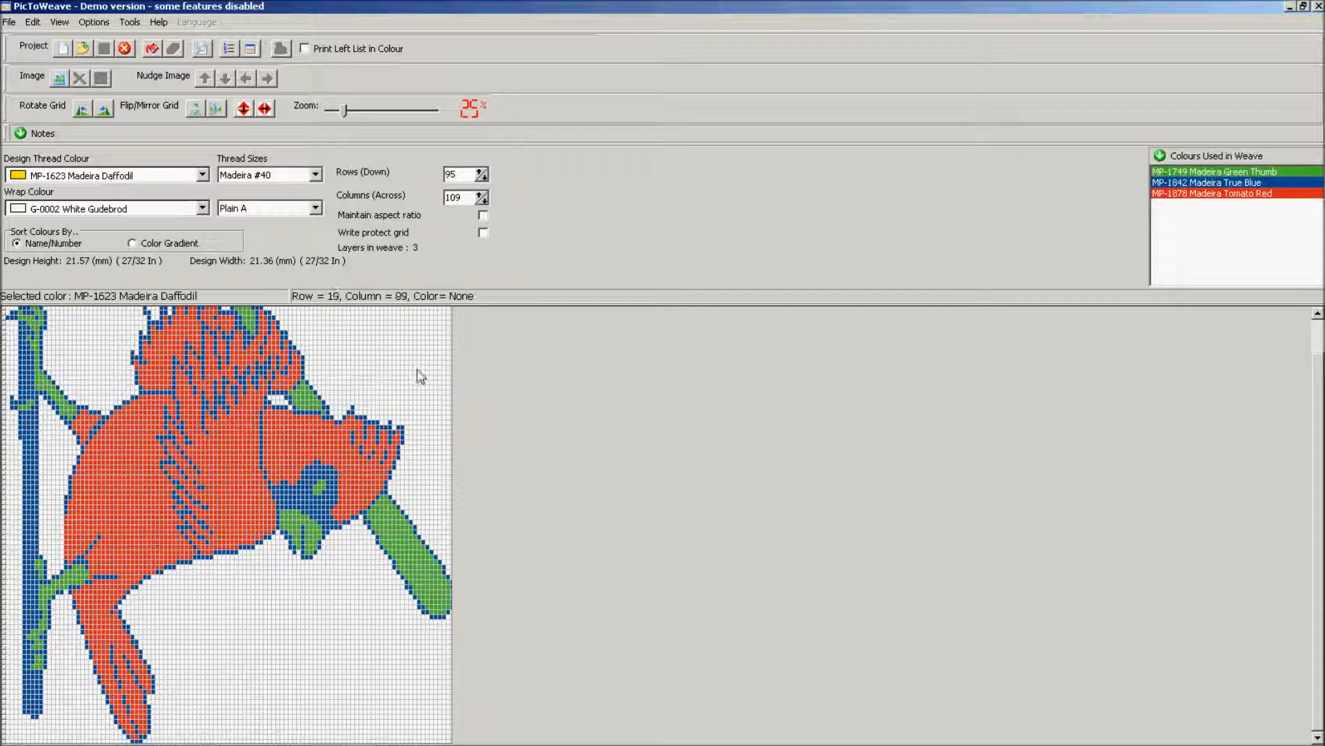
# Draw a small Madeira Tomato Red outline above the bird's head.
pyautogui.click(1215, 194)
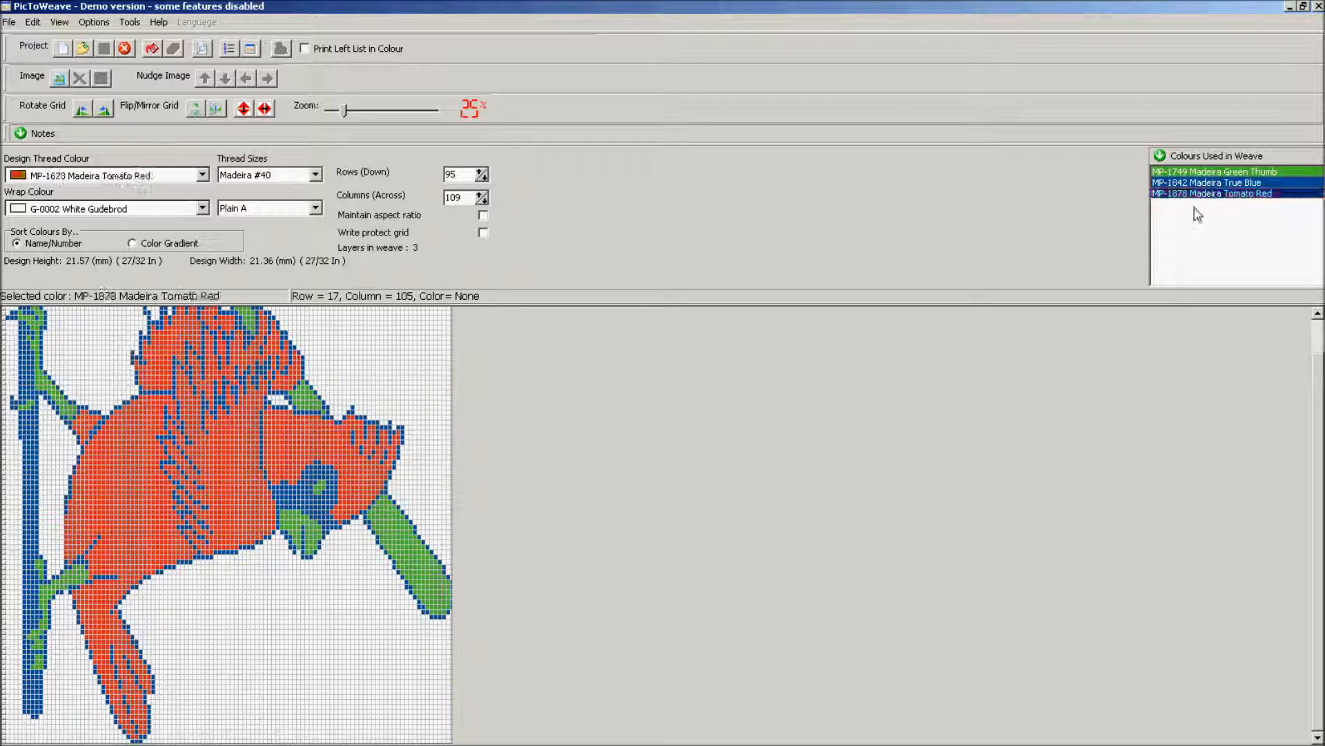
pyautogui.click(357, 327)
pyautogui.moveTo(377, 336)
pyautogui.mouseDown()
pyautogui.moveTo(421, 358)
pyautogui.moveTo(359, 328)
pyautogui.mouseUp()
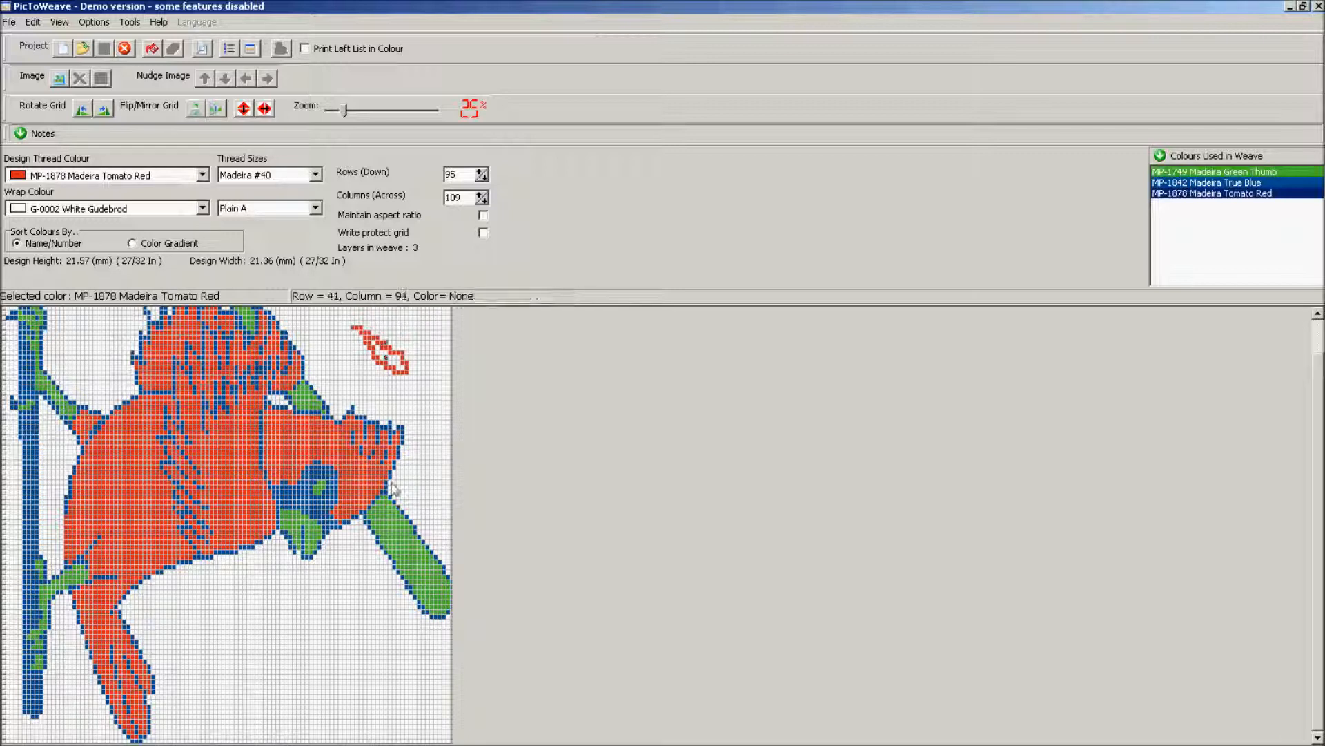
# Flood-fill a rectangular block below the bird with Madeira Green Thumb.
pyautogui.click(1229, 172)
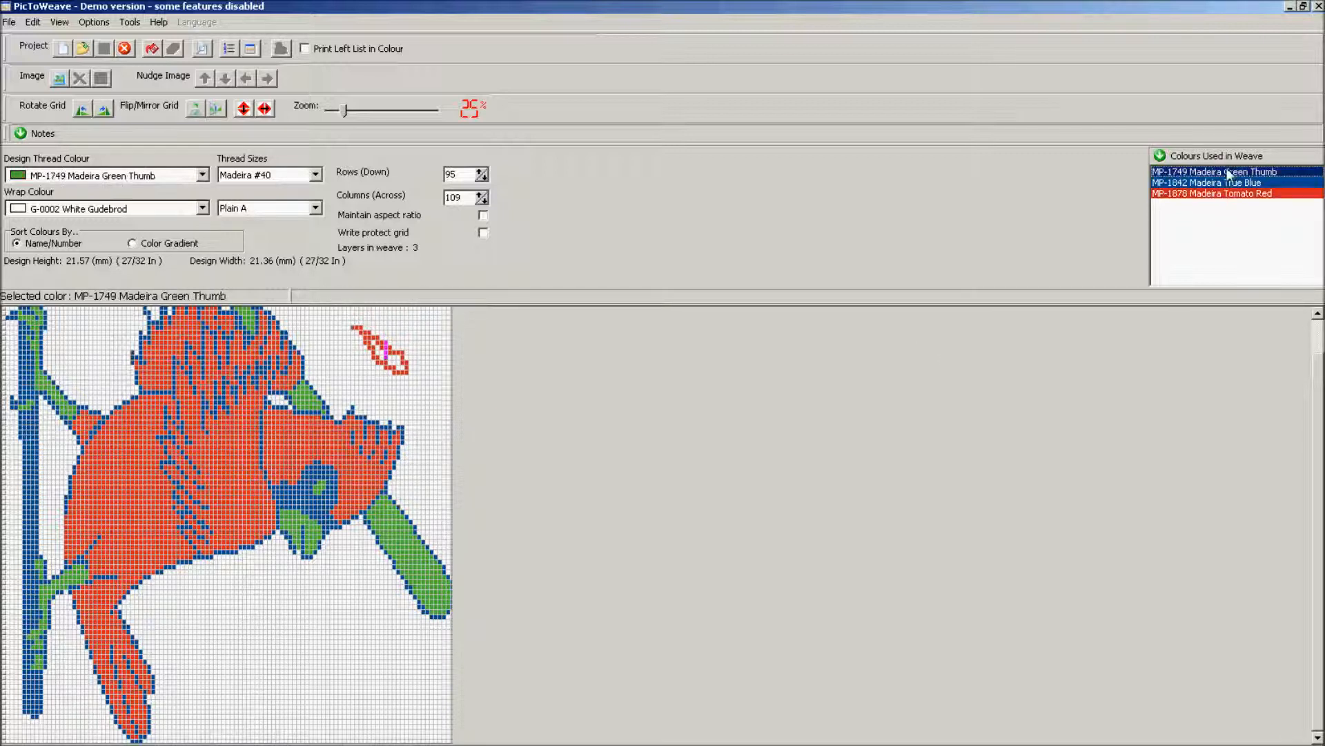
pyautogui.moveTo(206, 605); pyautogui.dragTo(351, 718)
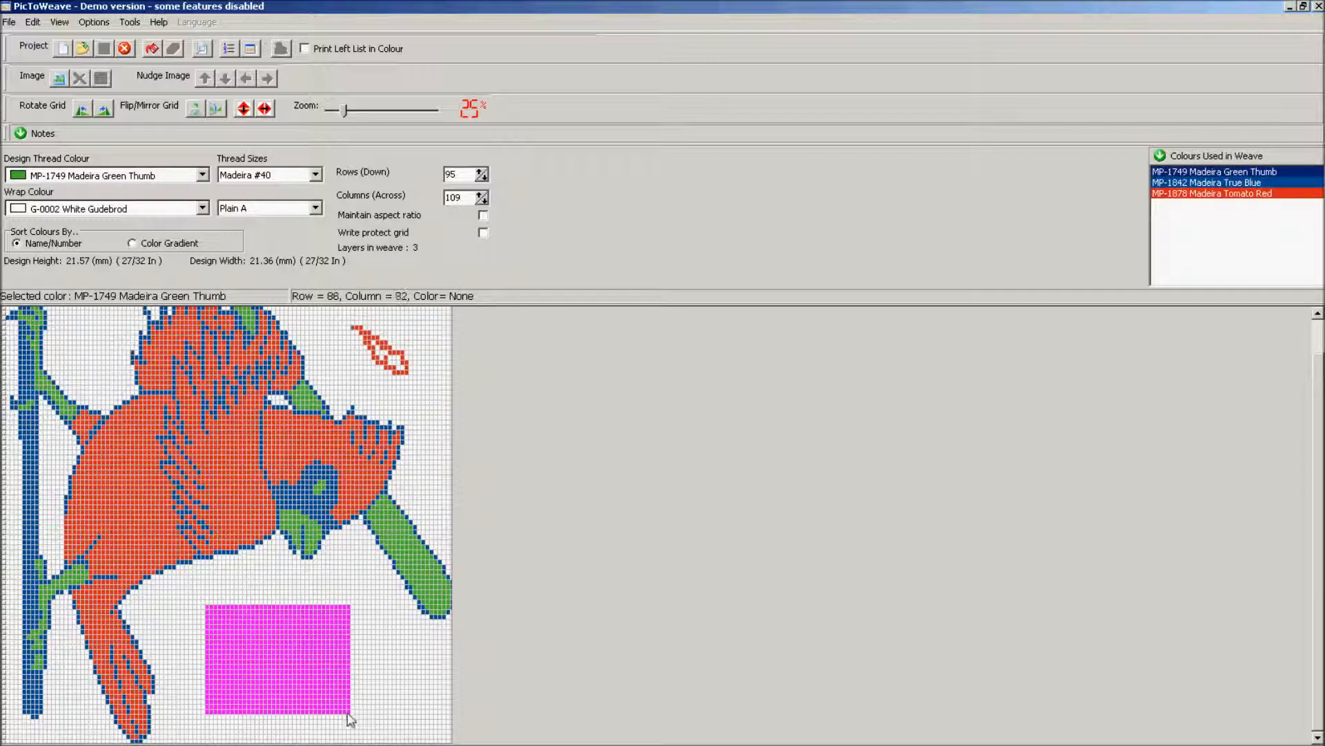
pyautogui.rightClick(308, 671)
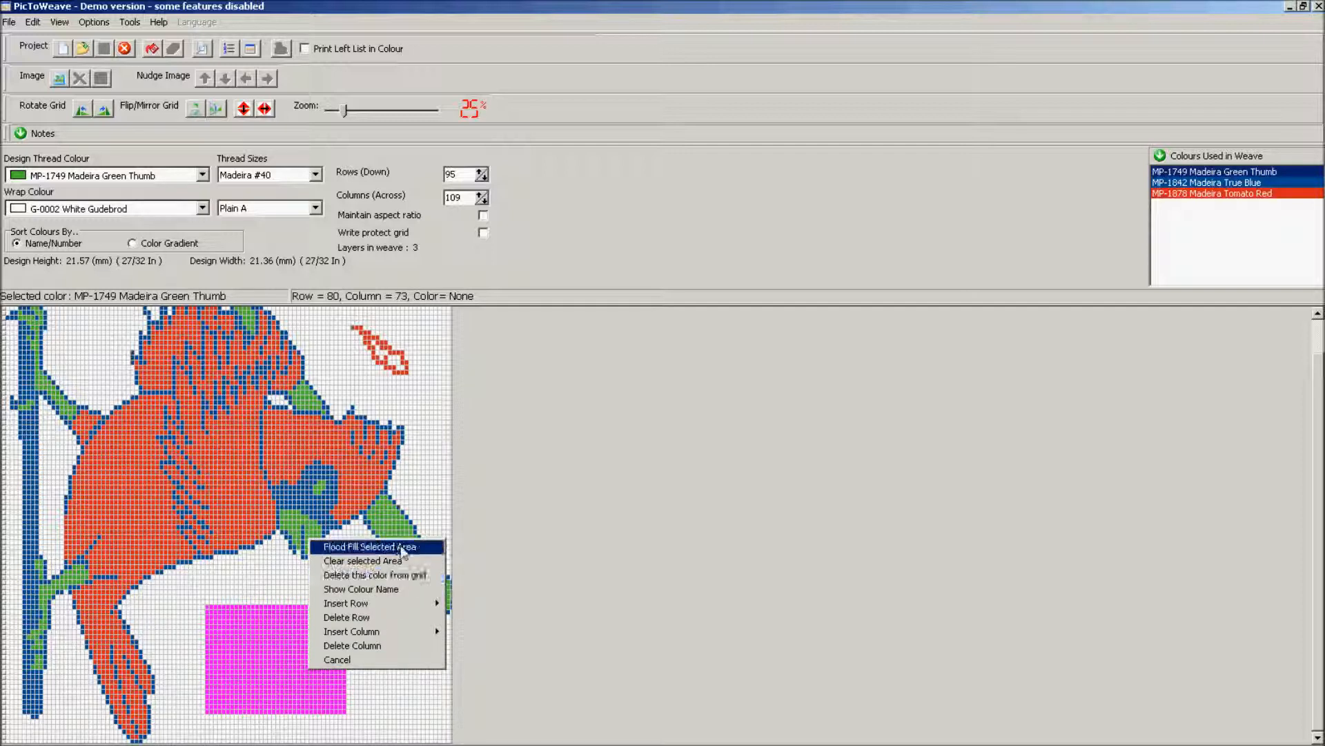
pyautogui.click(367, 546)
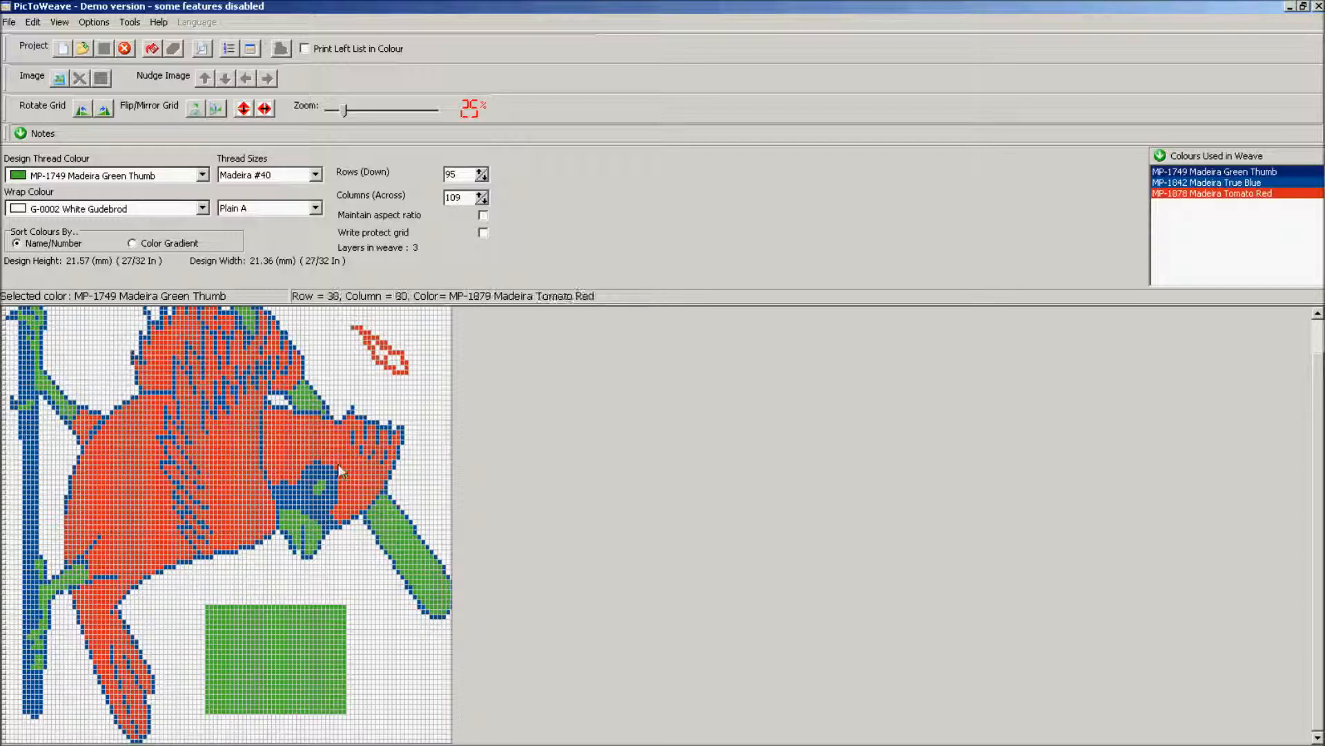
# Clear the green block from the grid and recount the thread colours.
pyautogui.moveTo(178, 599); pyautogui.dragTo(375, 733)
pyautogui.rightClick(322, 678)
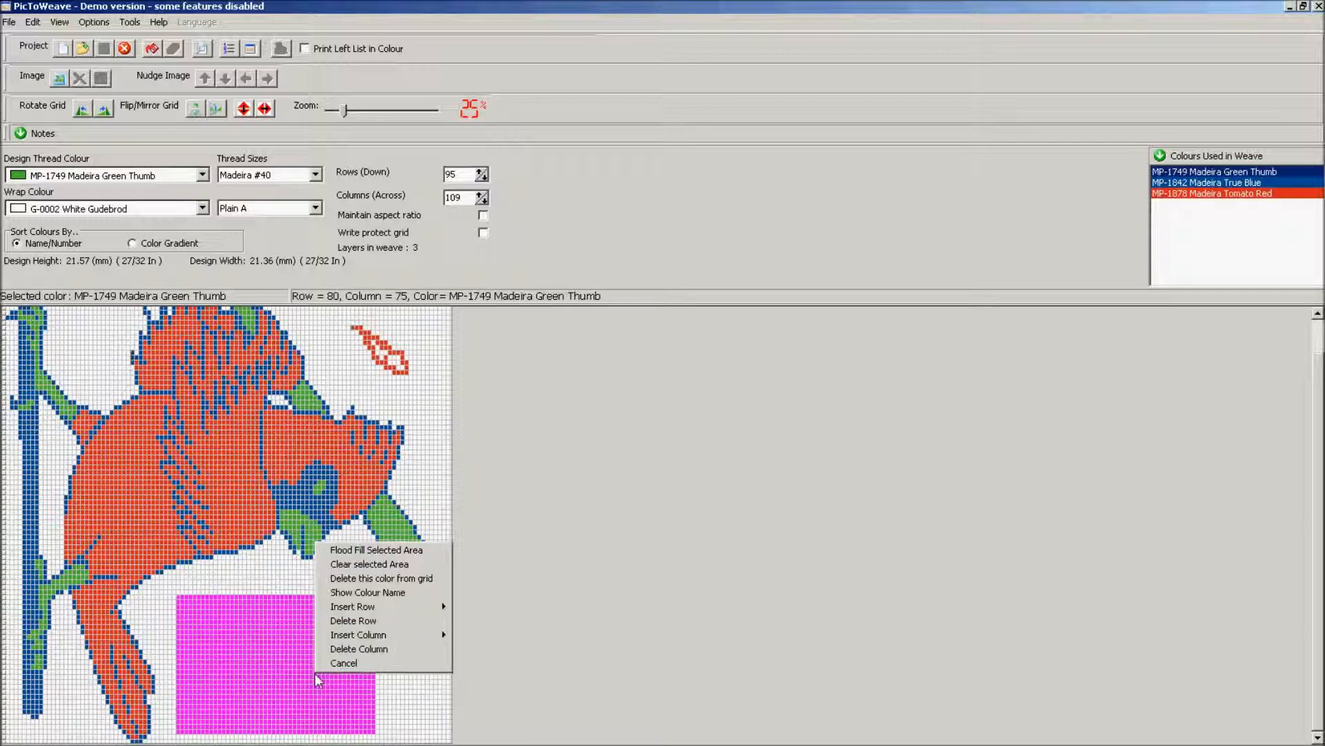
pyautogui.click(368, 565)
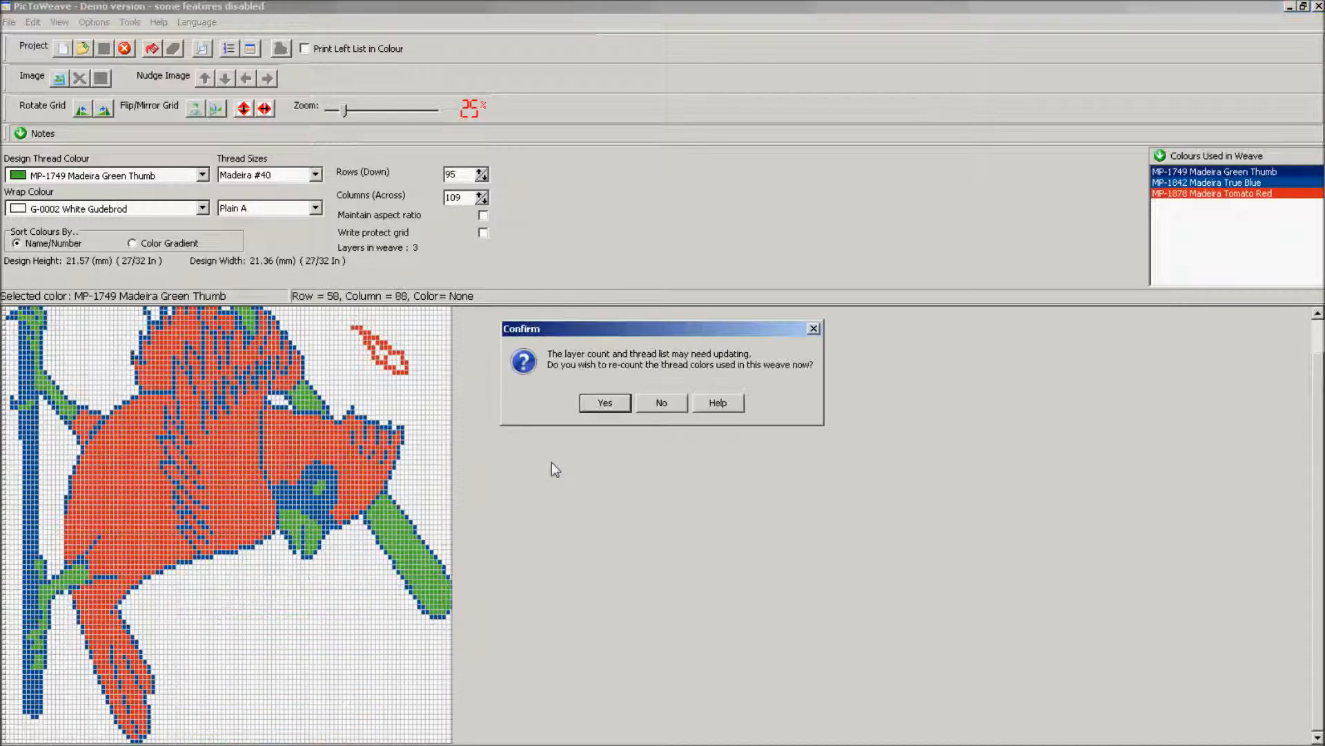
pyautogui.click(625, 405)
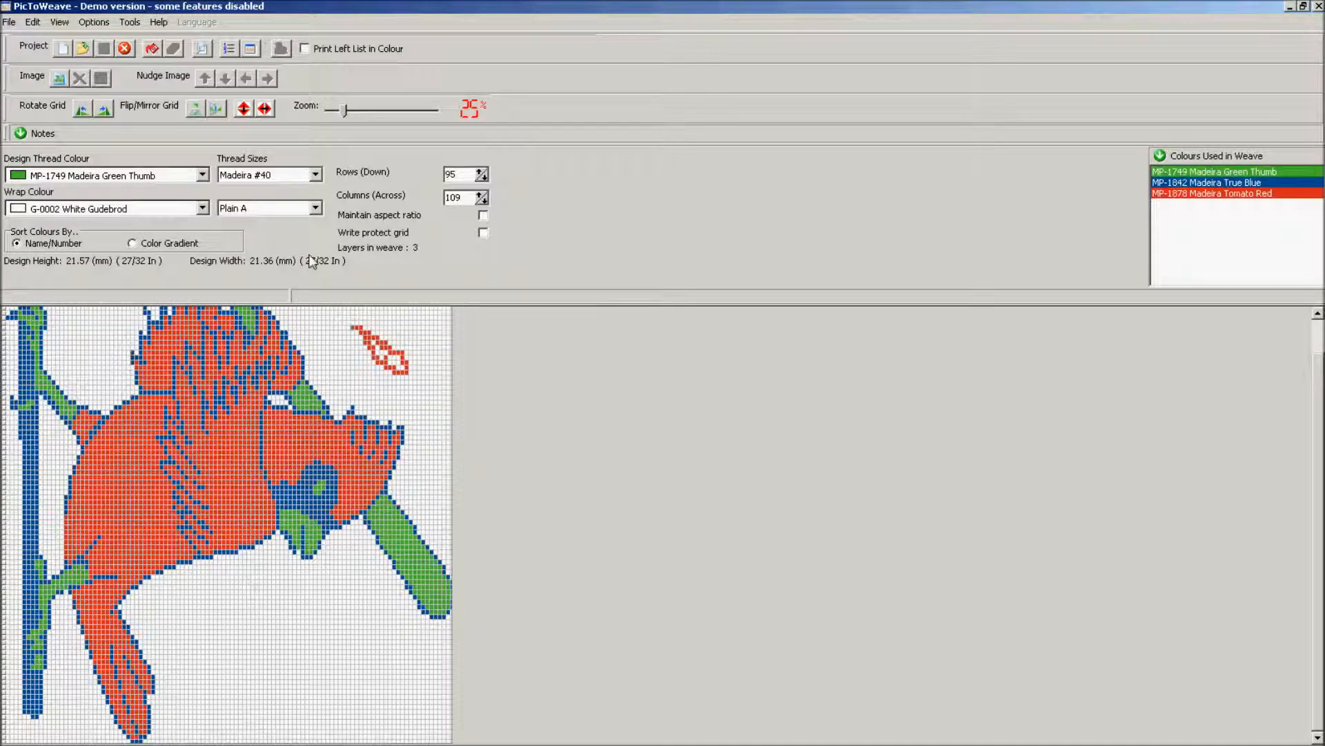
# Print the left list in colour with a contrasting background, then close the list preview.
pyautogui.click(304, 48)
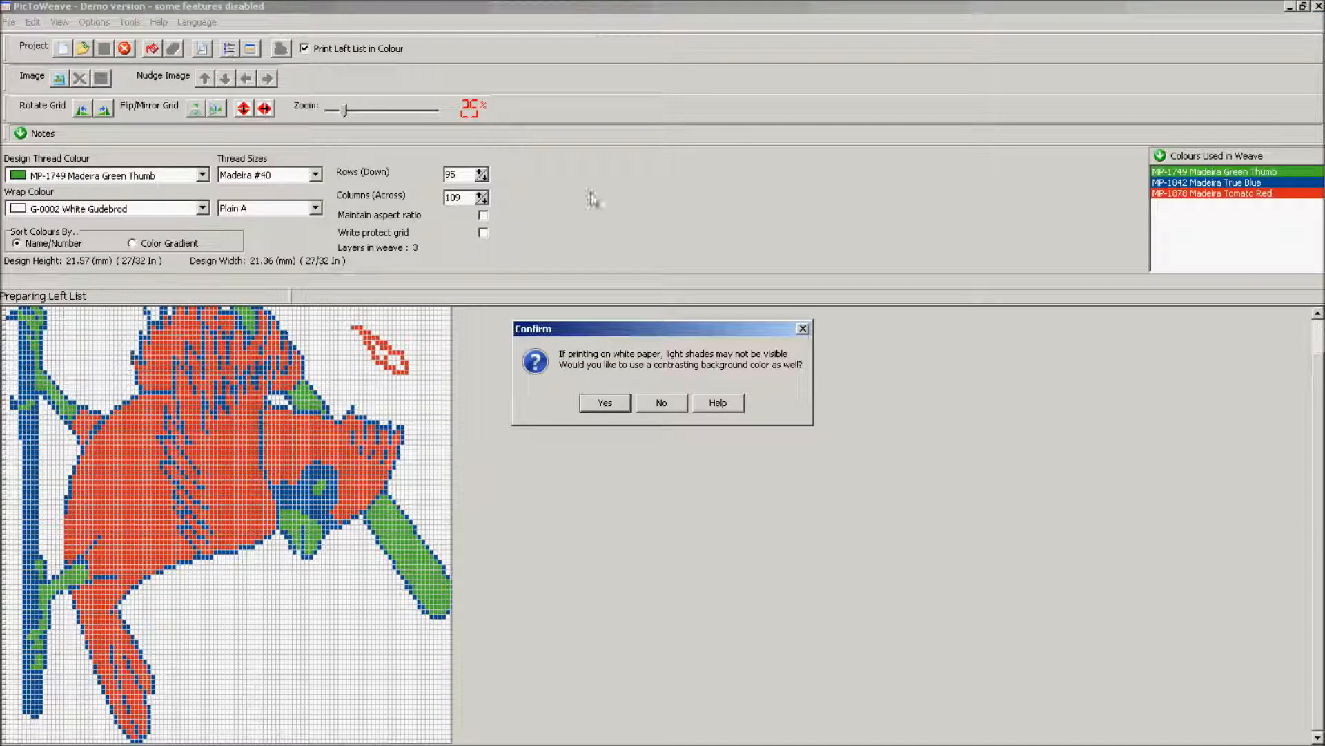
pyautogui.click(605, 403)
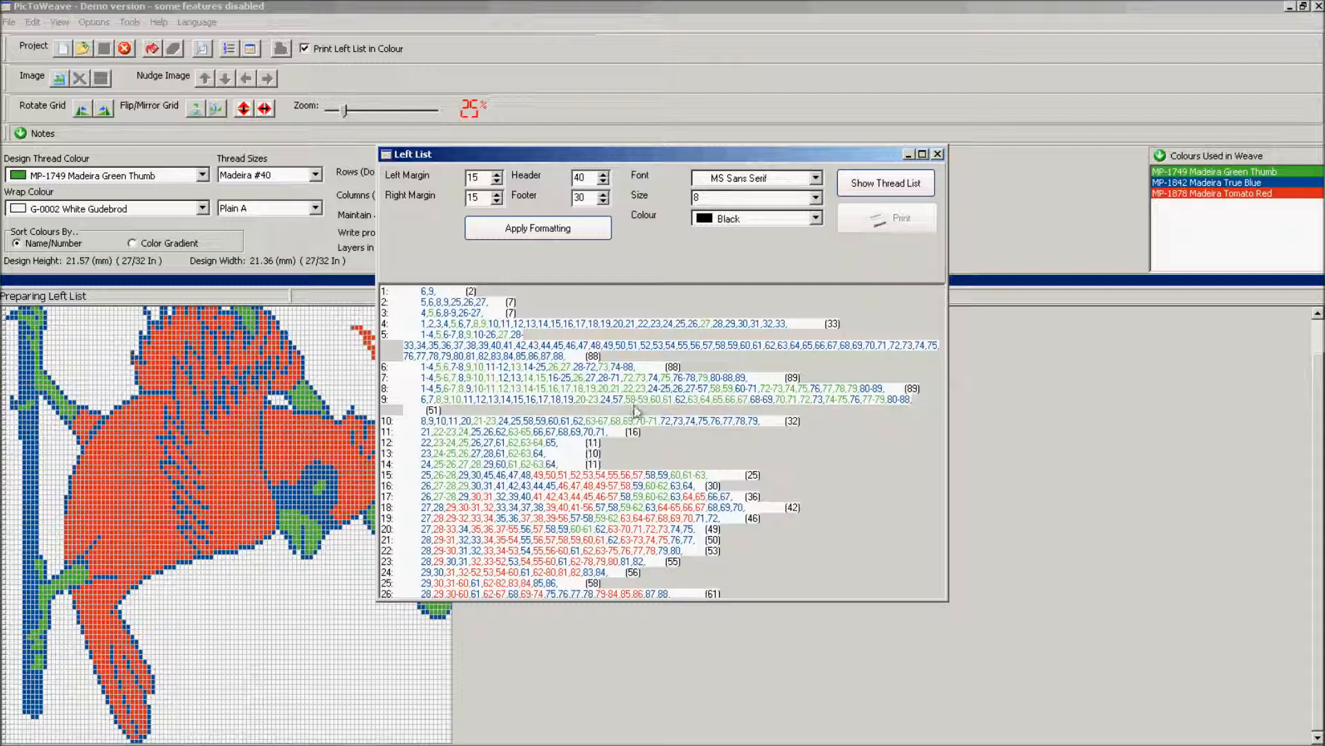
pyautogui.click(938, 154)
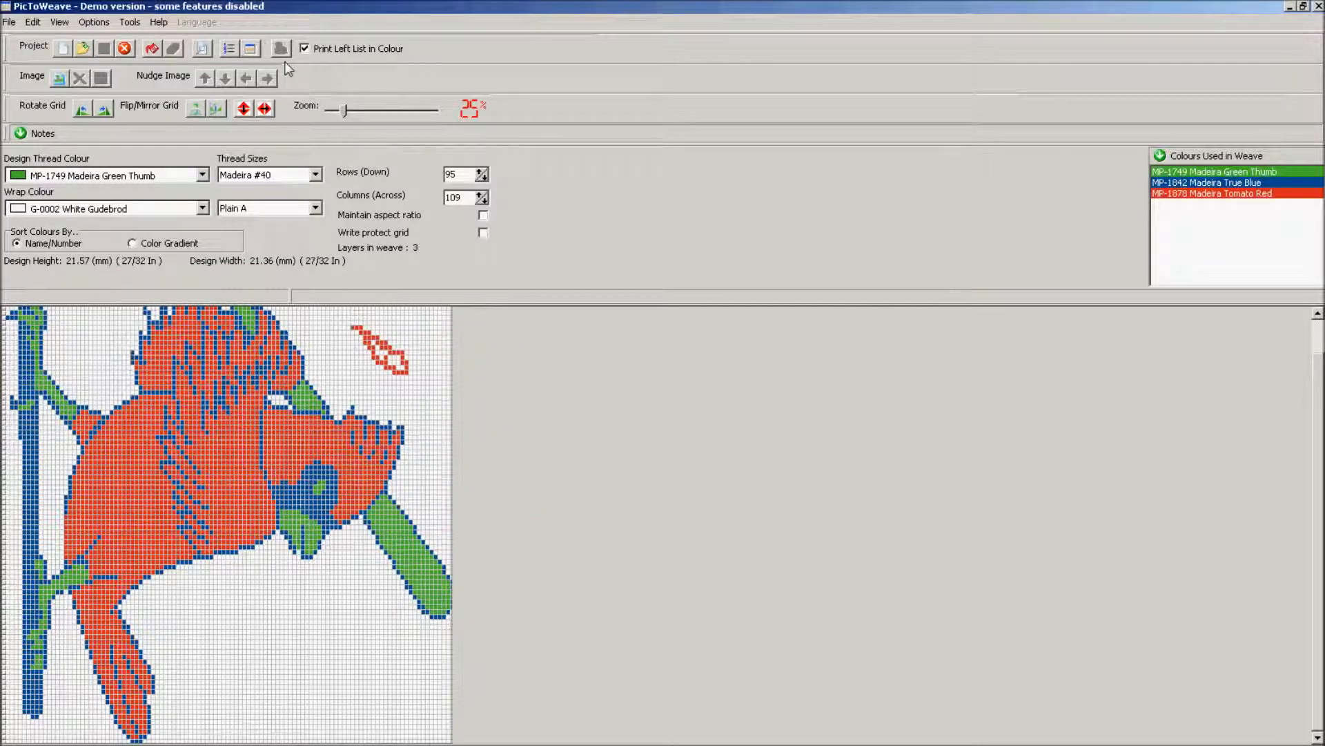
pyautogui.click(95, 22)
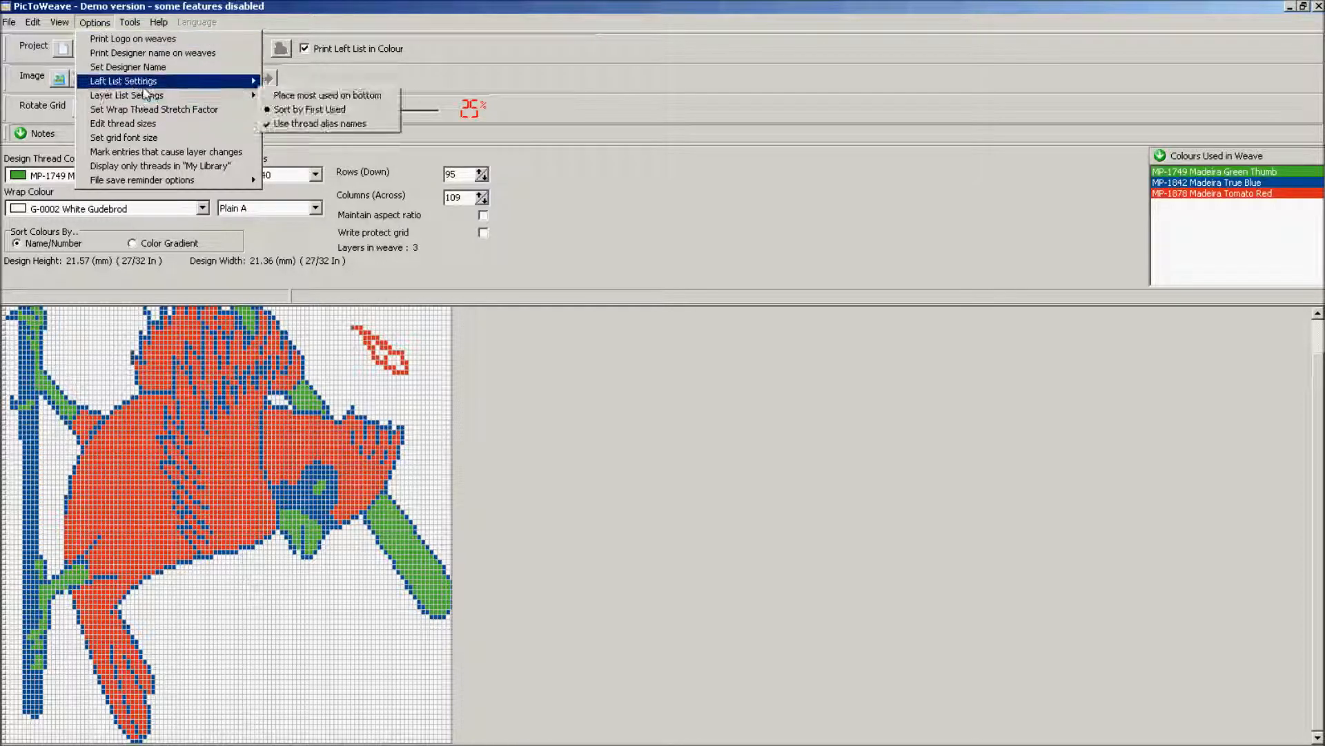
# Turn on highlighting of dropped and added threads in Left List Settings, then review the list.
pyautogui.moveTo(168, 81)
pyautogui.click(265, 95)
pyautogui.click(95, 22)
pyautogui.moveTo(153, 83)
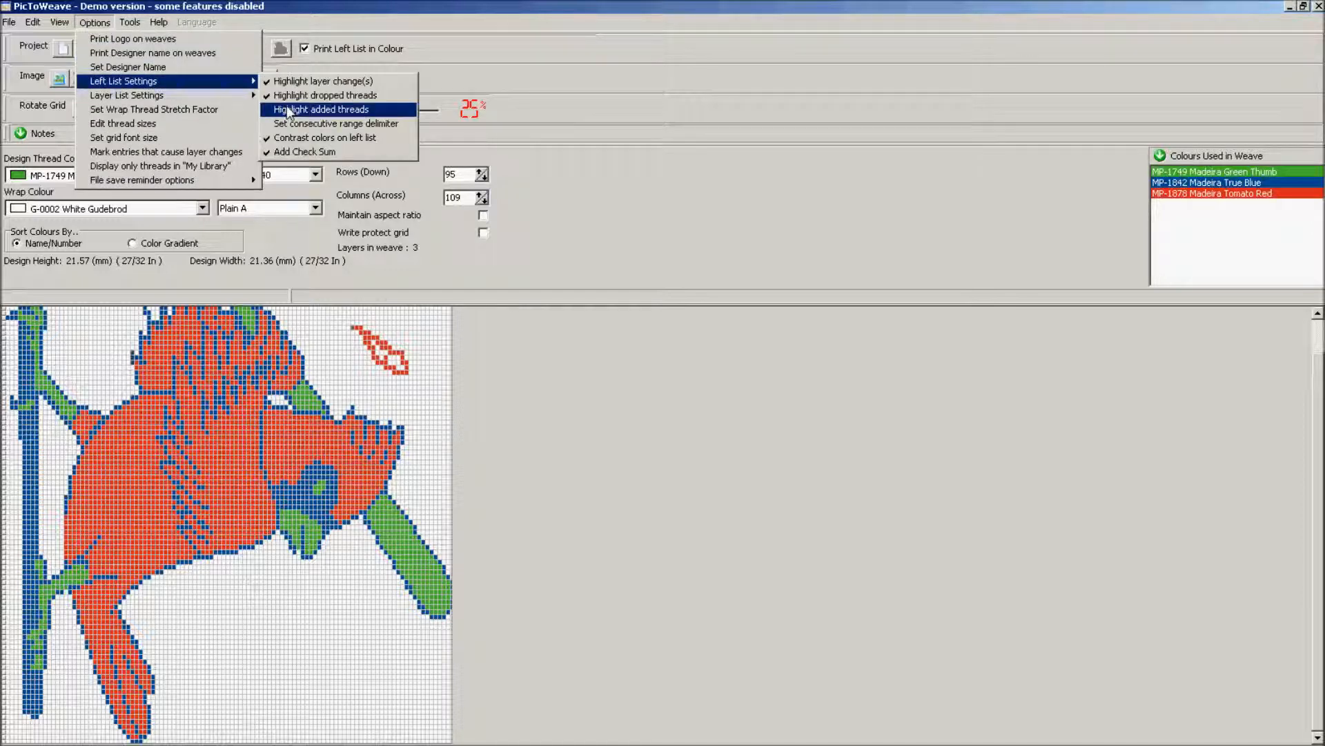
pyautogui.click(348, 109)
pyautogui.click(230, 49)
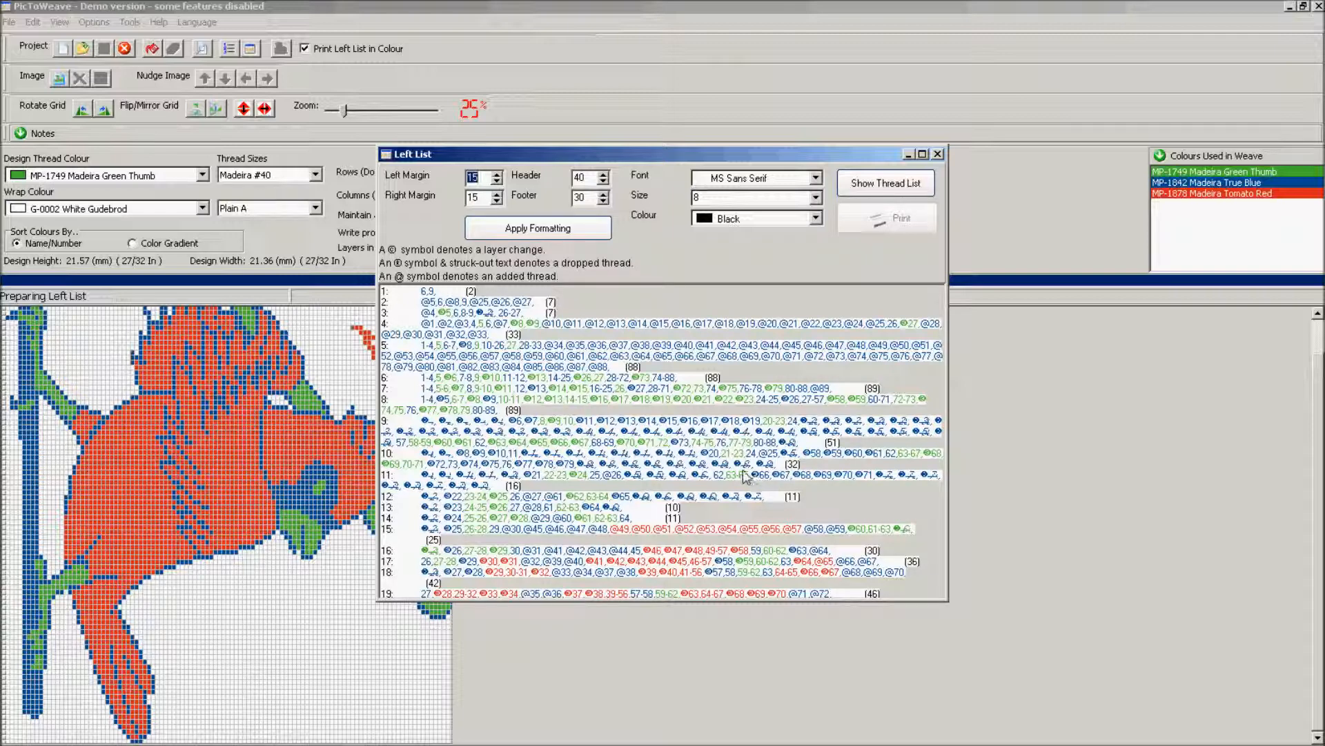
pyautogui.click(938, 154)
# Clear the stray tomato-red outline above the bird, declining the colour recount.
pyautogui.click(334, 320)
pyautogui.click(426, 383)
pyautogui.rightClick(402, 358)
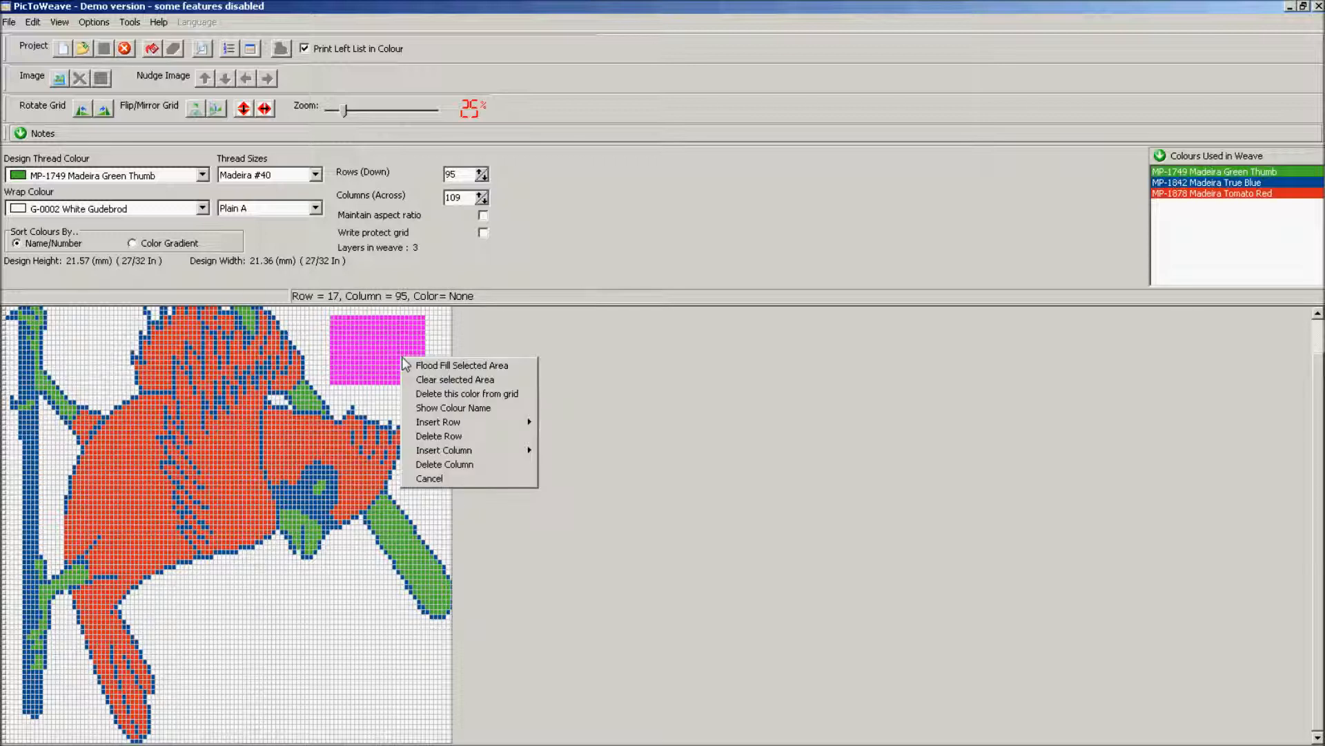
pyautogui.click(428, 379)
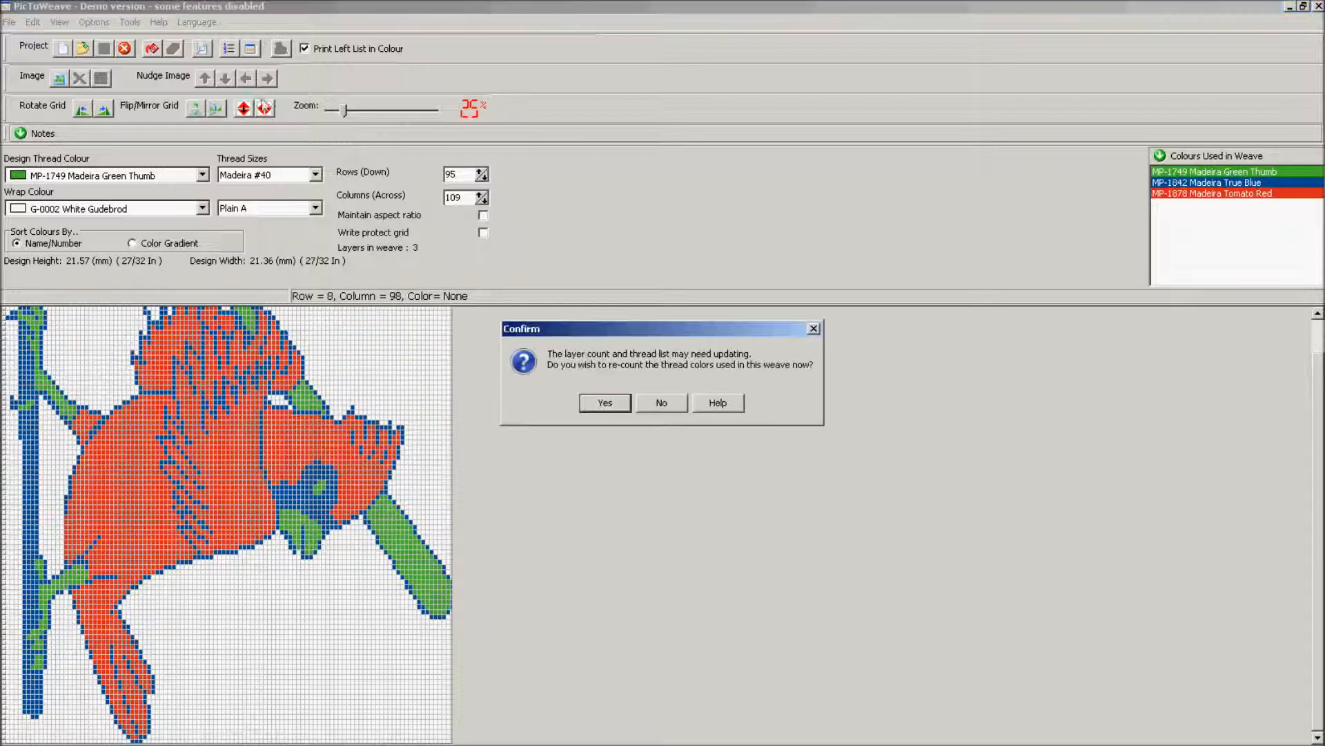
pyautogui.click(685, 406)
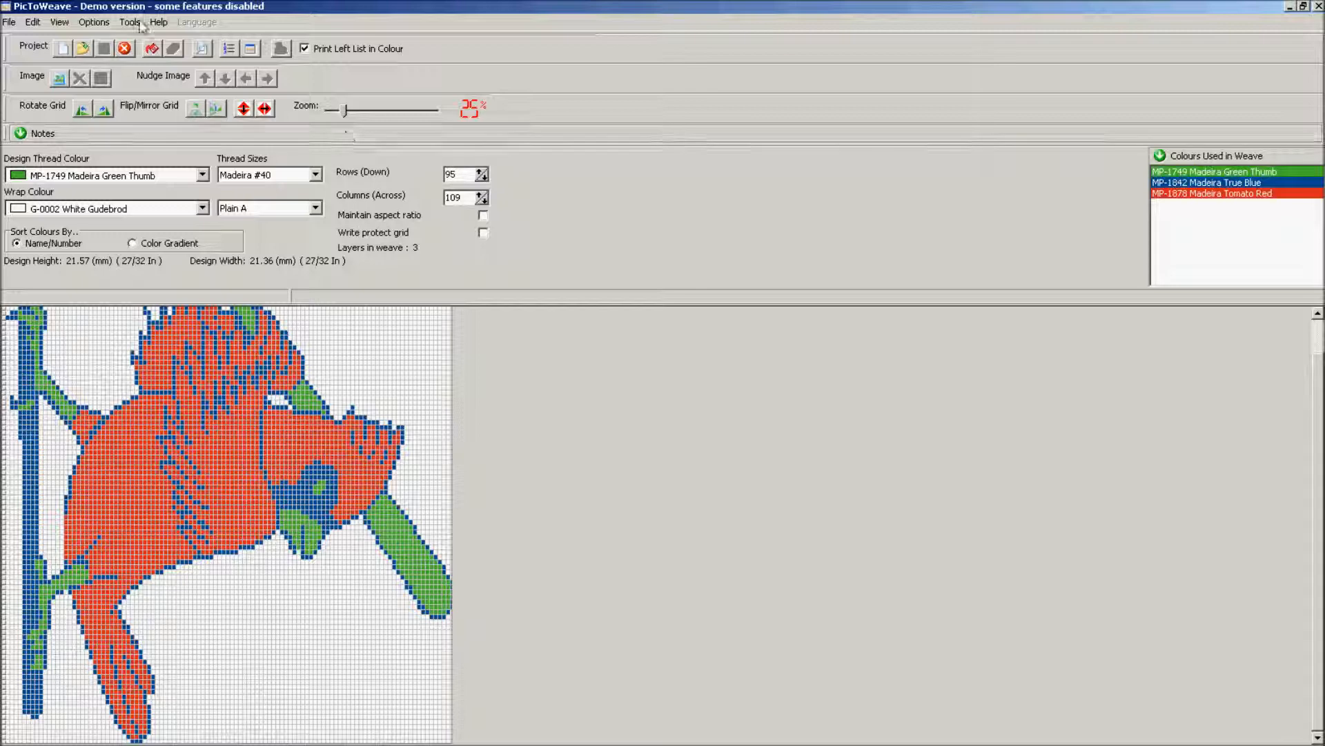
# Open the Registration Form from Help and set the purchase type to Internet Download.
pyautogui.click(159, 22)
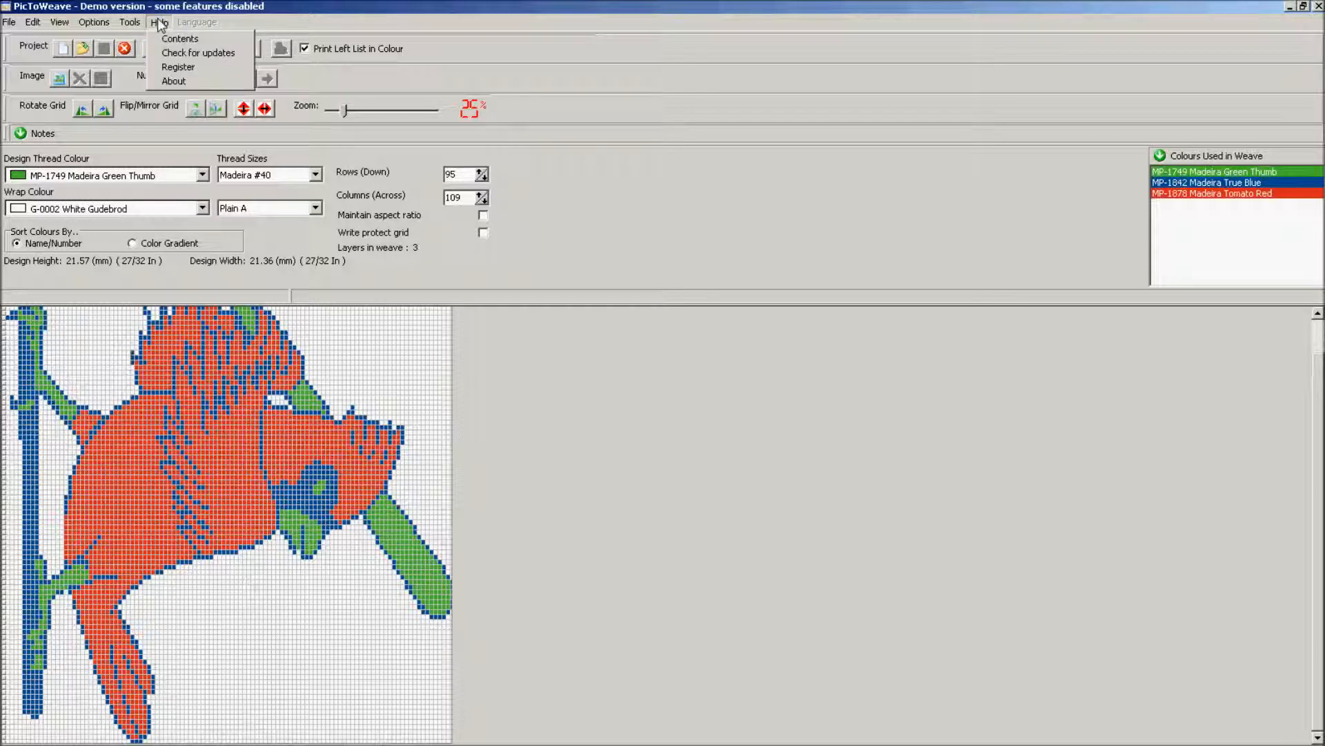
pyautogui.click(185, 64)
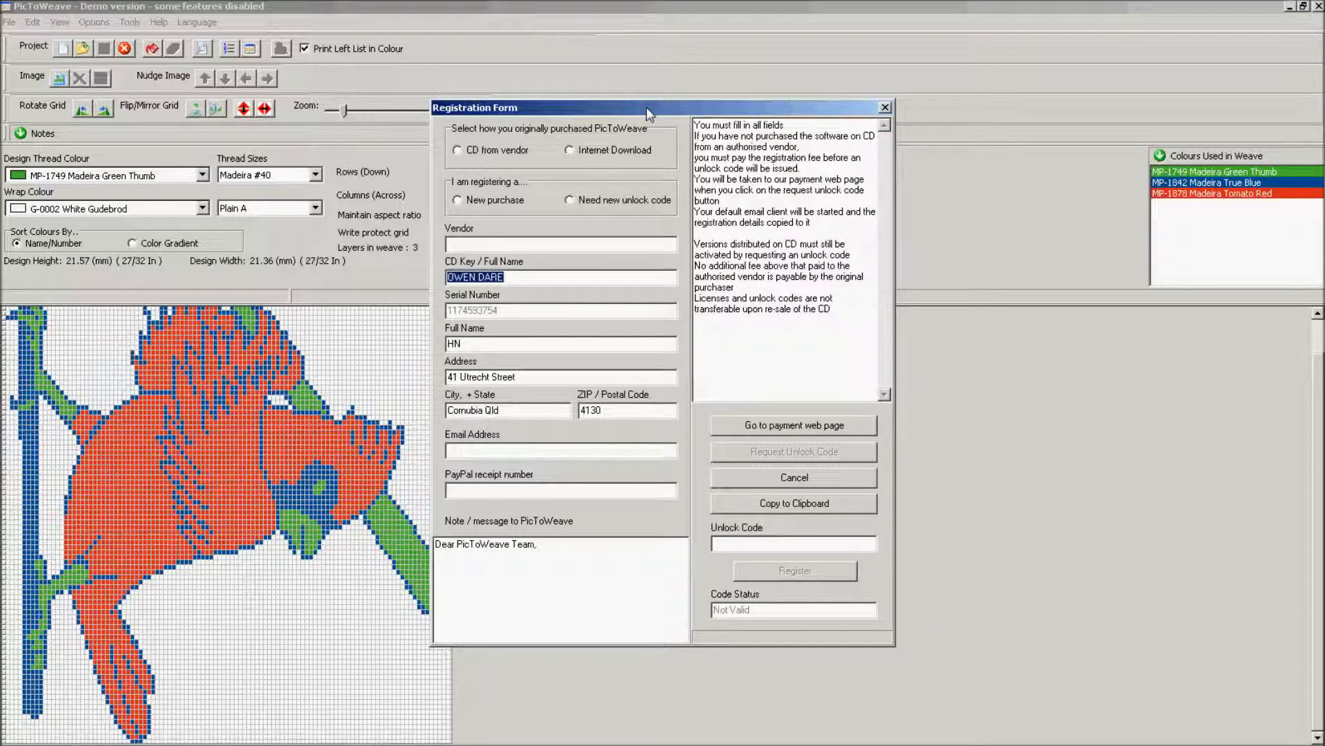
pyautogui.click(474, 153)
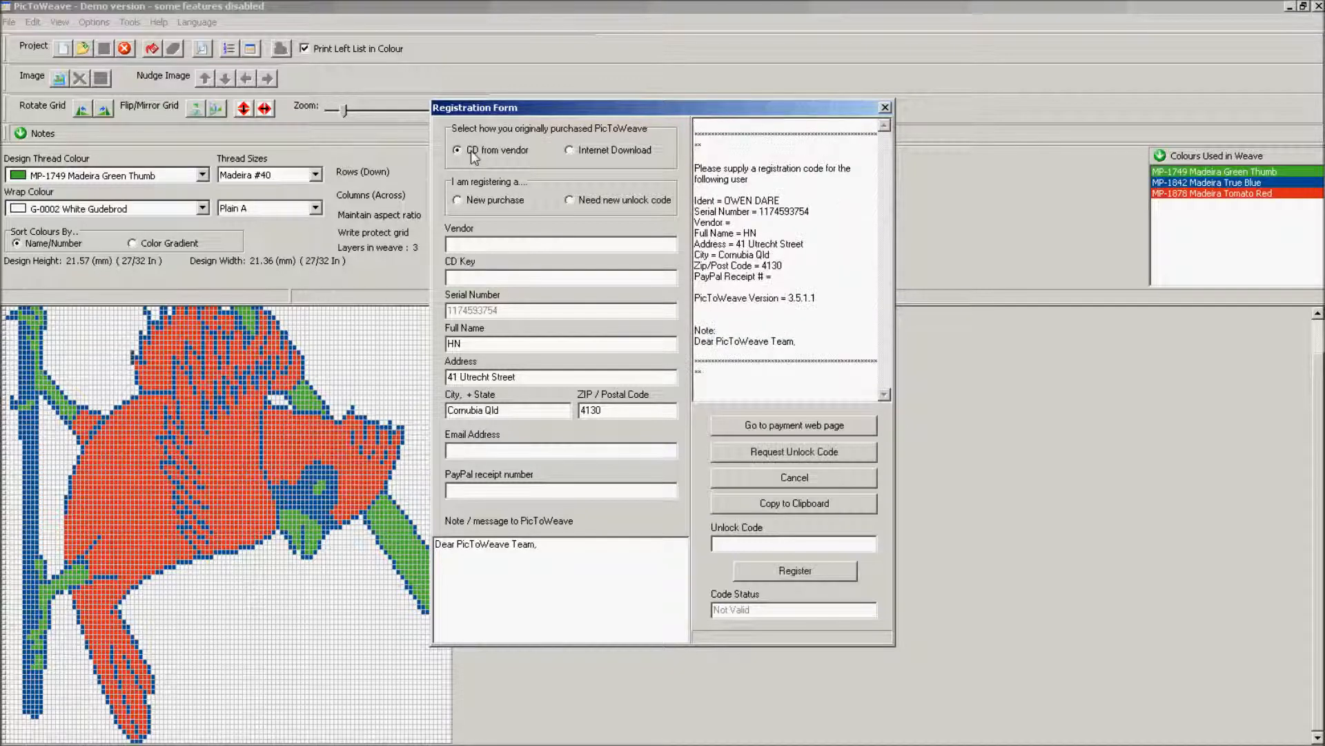
pyautogui.click(592, 155)
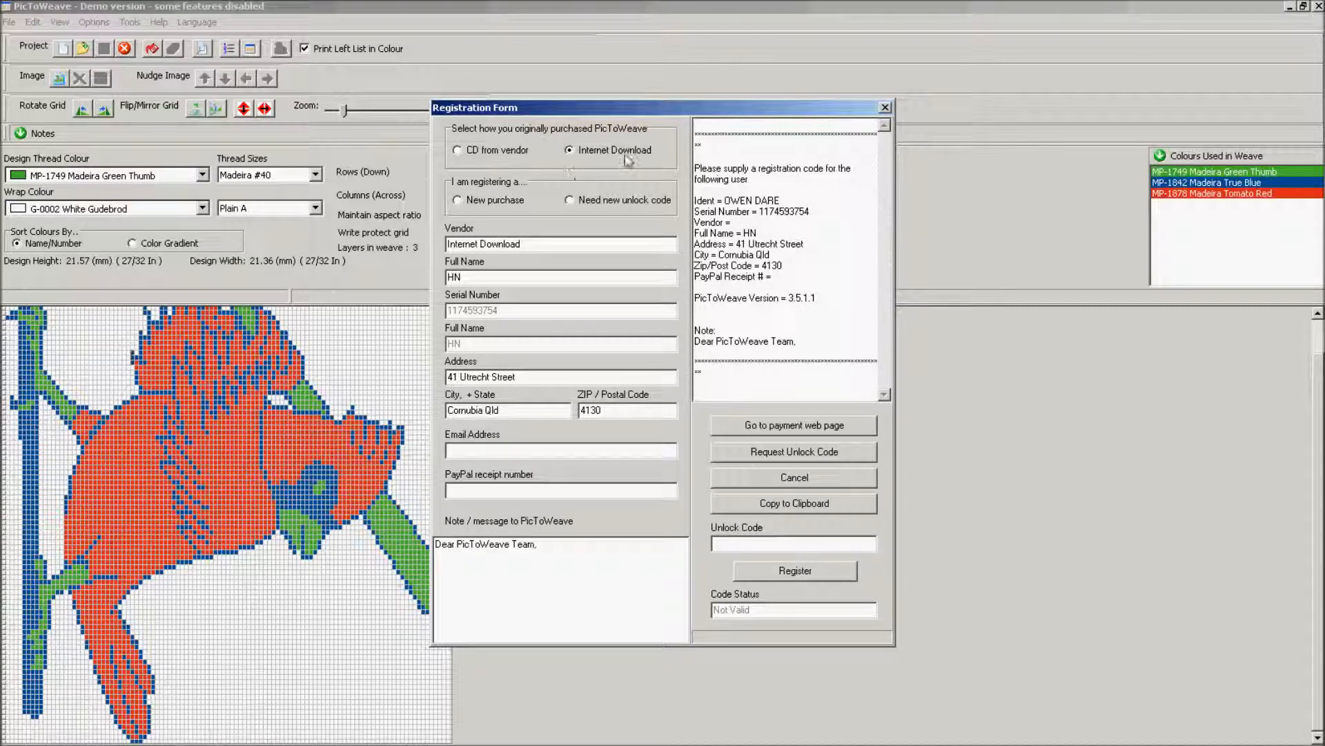
# Register as a new purchase with the buyer's full name and e-mail, then go to payment page.
pyautogui.click(492, 201)
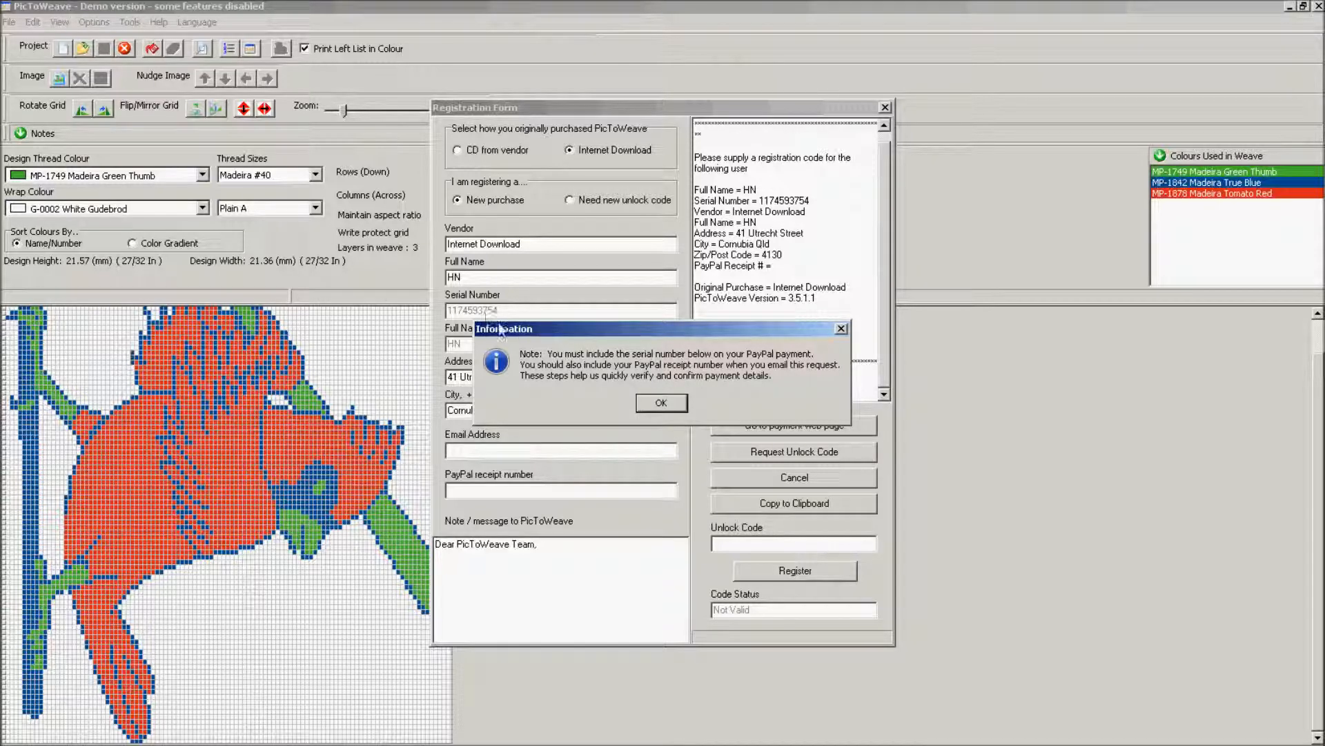
pyautogui.click(657, 401)
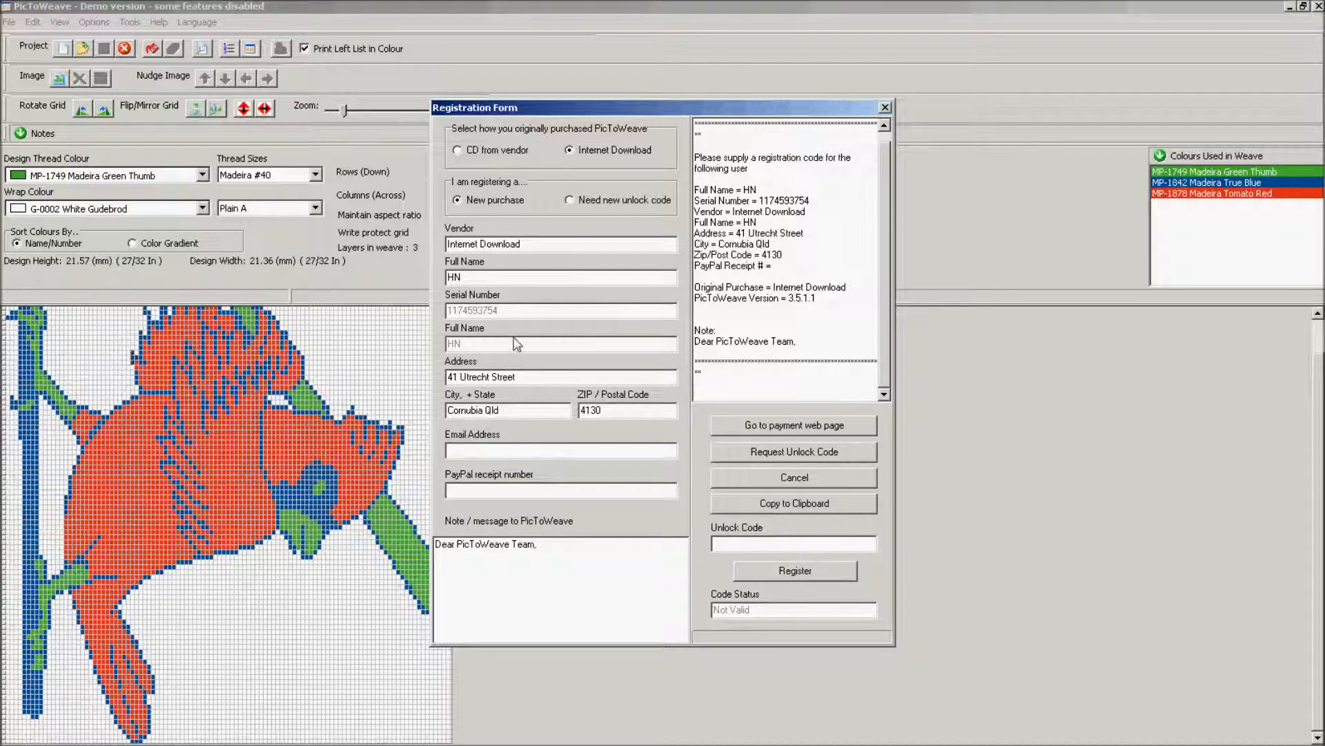
pyautogui.click(505, 279)
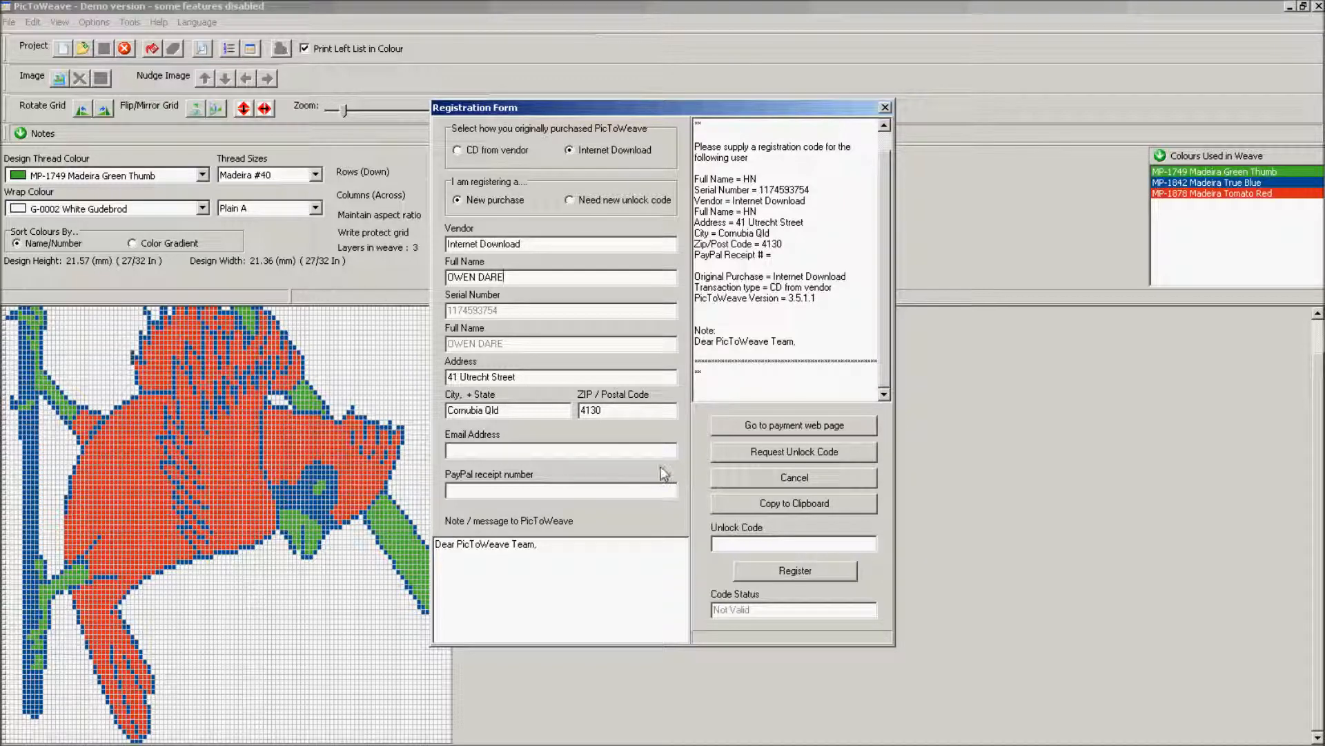
pyautogui.click(563, 450)
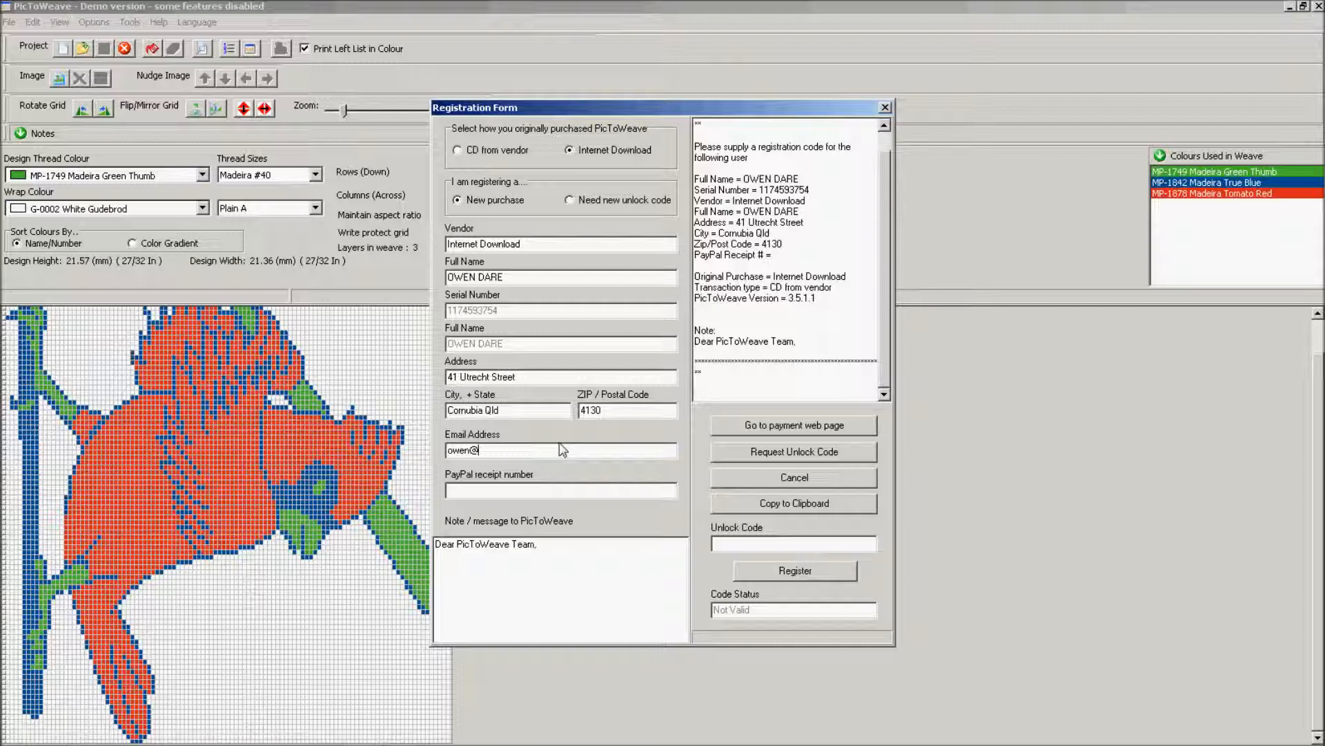
pyautogui.click(862, 434)
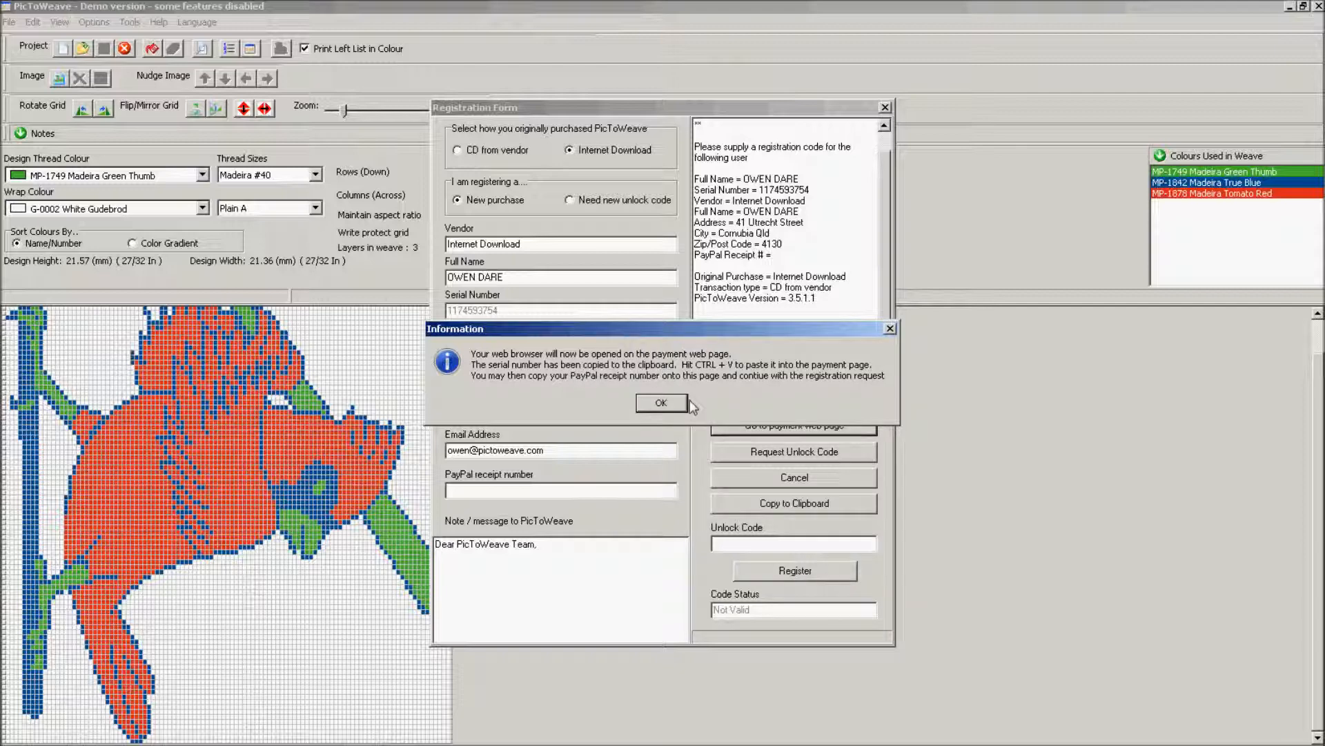
pyautogui.click(669, 401)
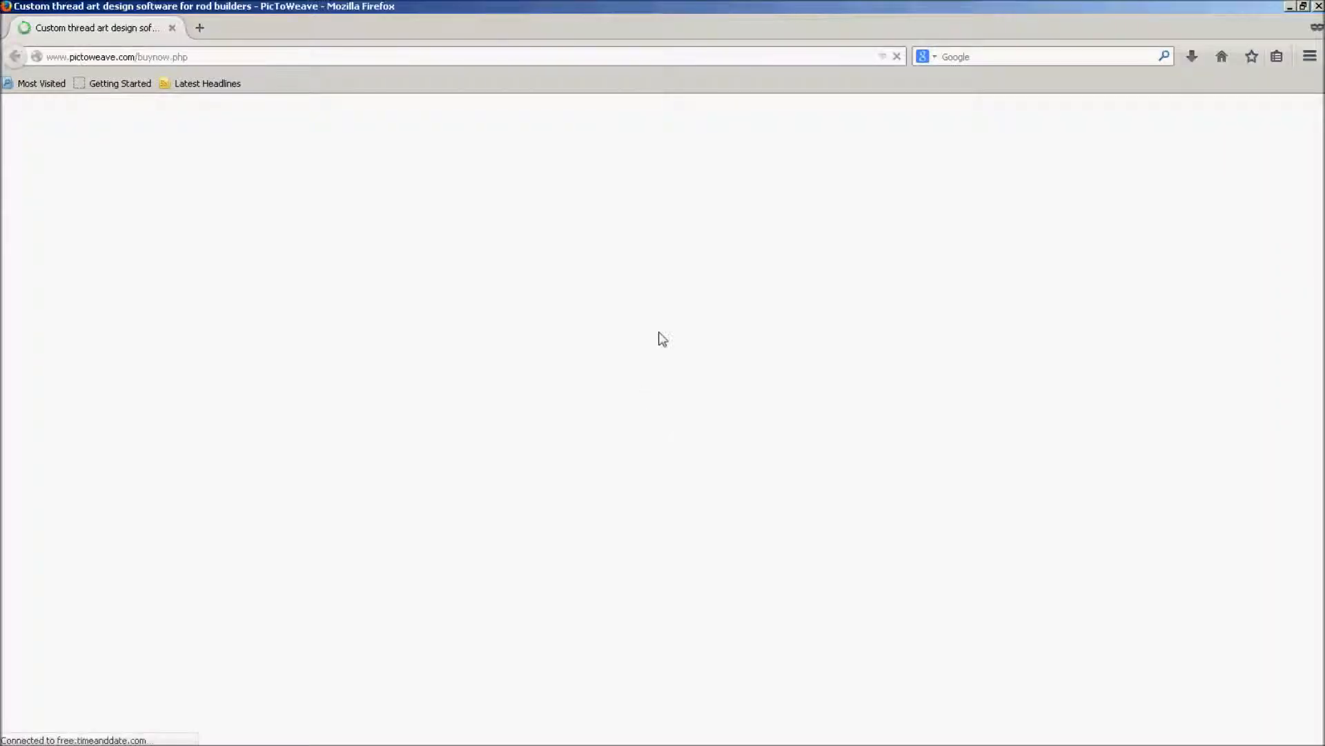
# Enter the buyer's full name and paste the serial number into the buy-now payment form.
pyautogui.scroll(-4, 513, 565)
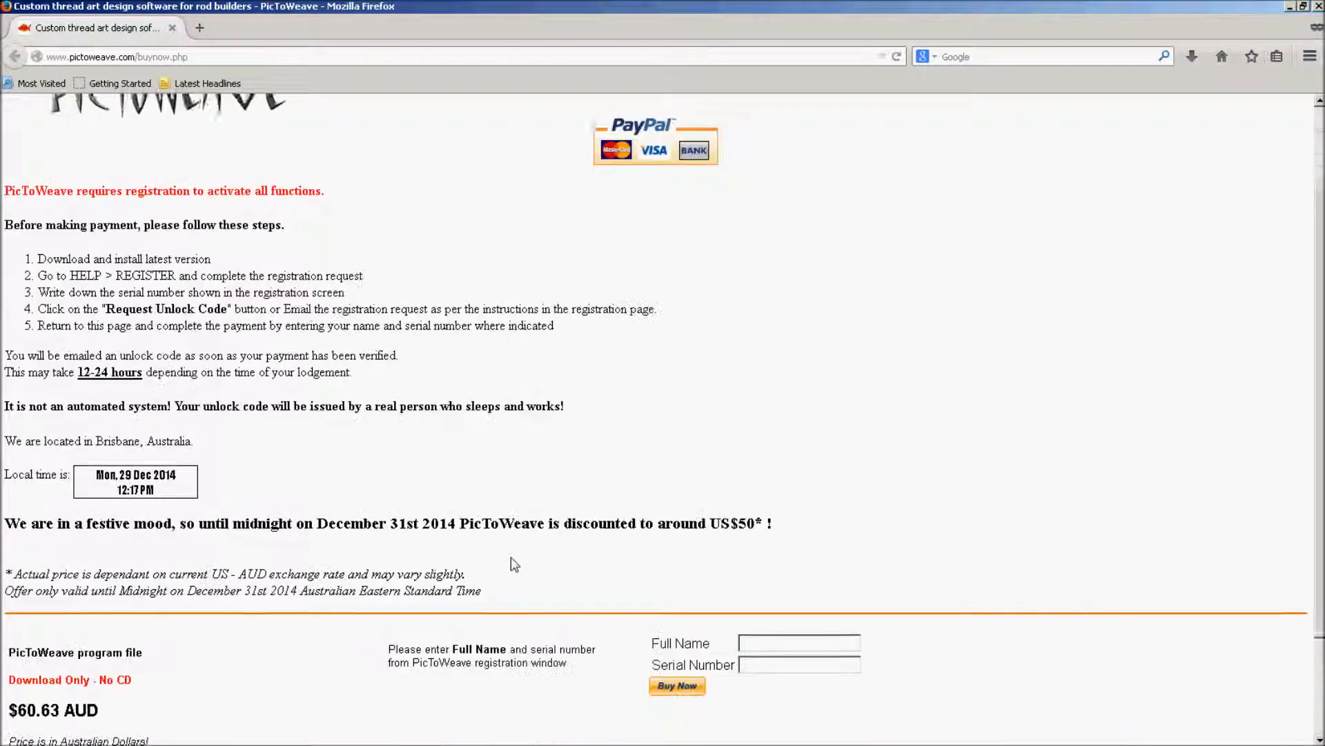
pyautogui.scroll(-2, 513, 565)
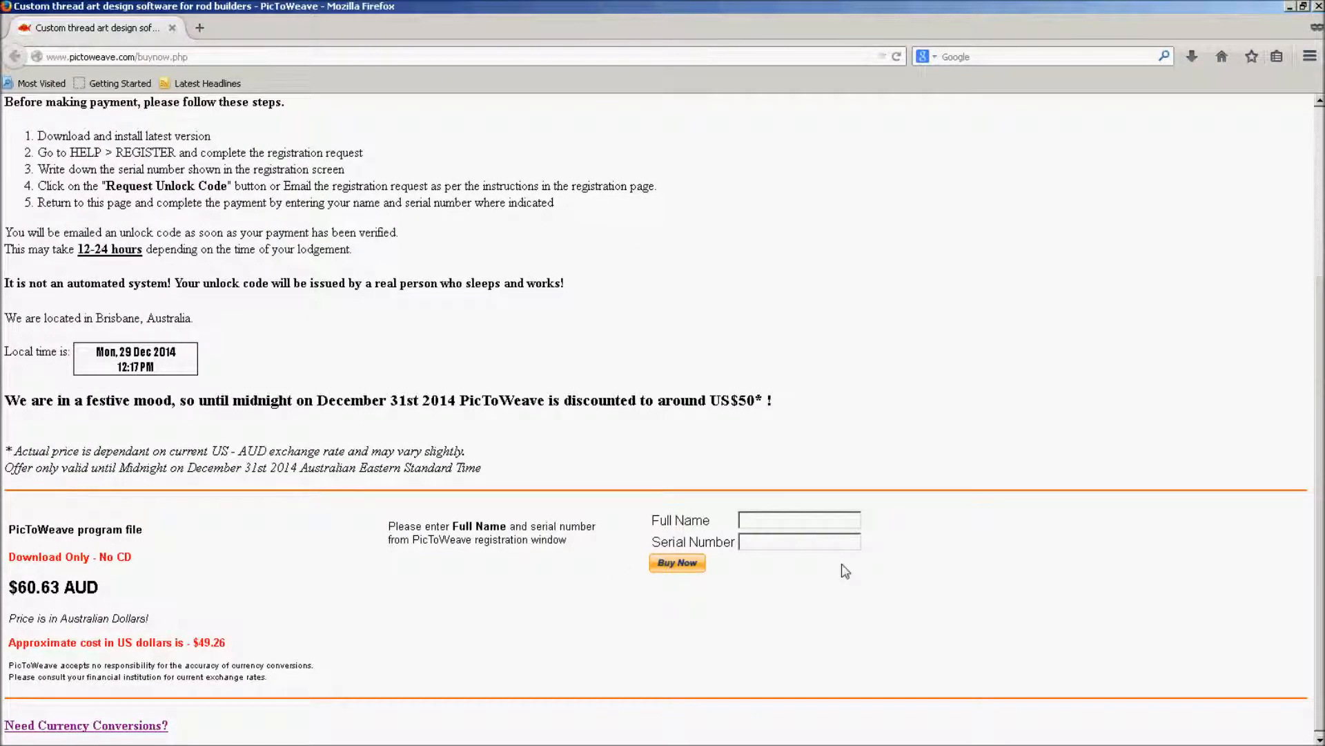
pyautogui.click(774, 520)
pyautogui.press('Tab')
pyautogui.hotkey('ctrl', 'v')
pyautogui.scroll(-1, 966, 526)
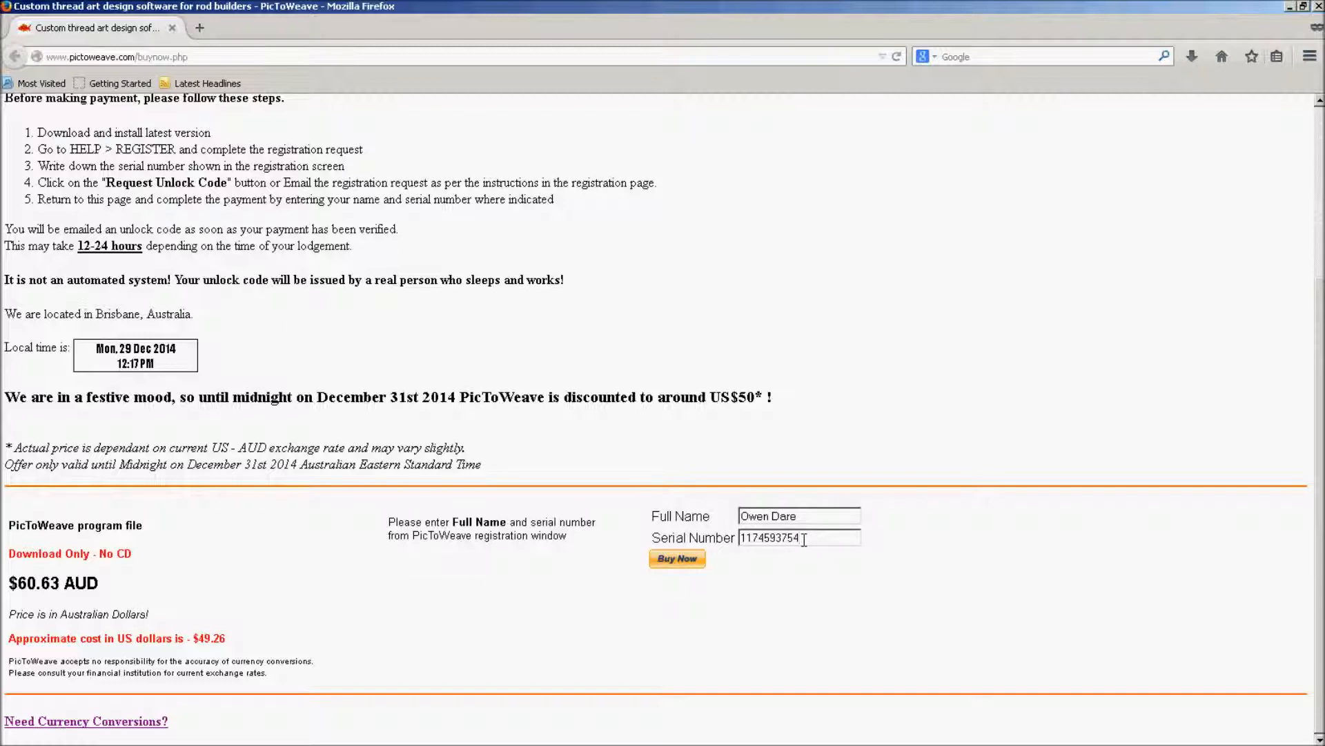
# Switch back to the PicToWeave window from the taskbar.
pyautogui.moveTo(397, 739)
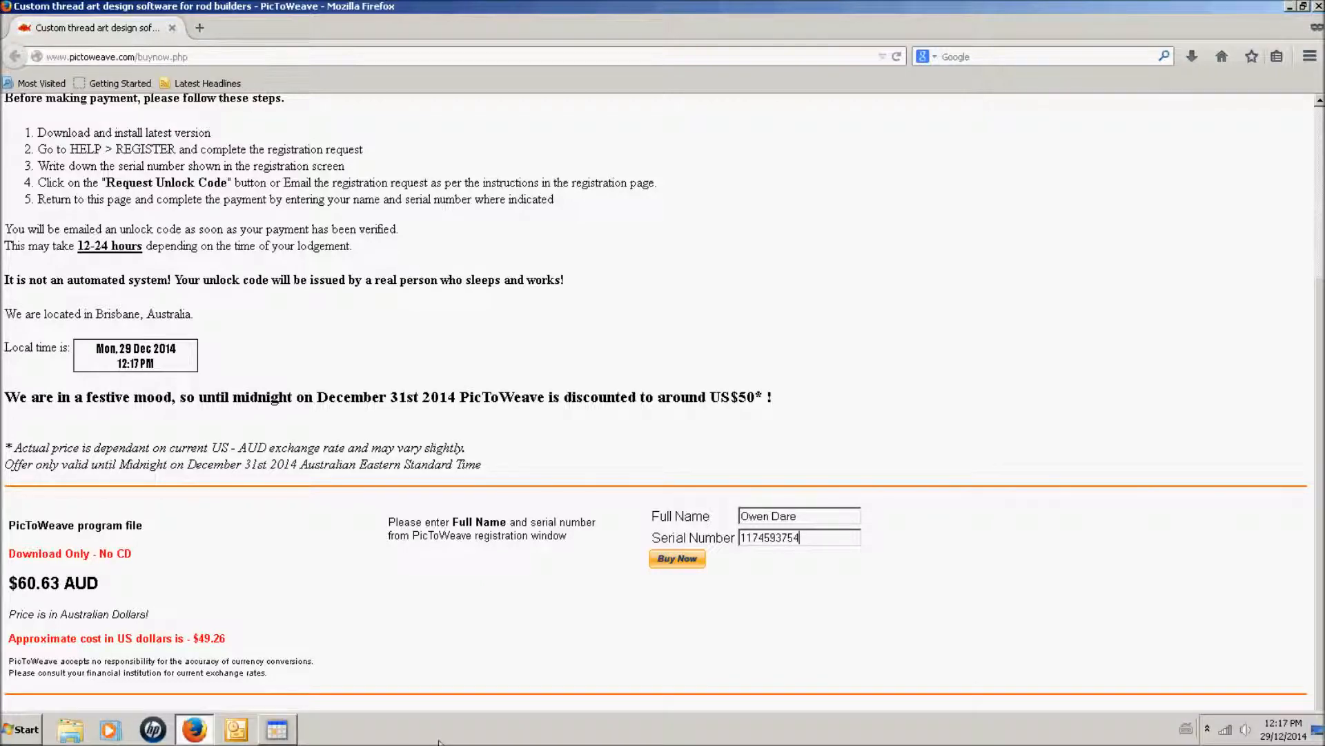
pyautogui.moveTo(279, 733)
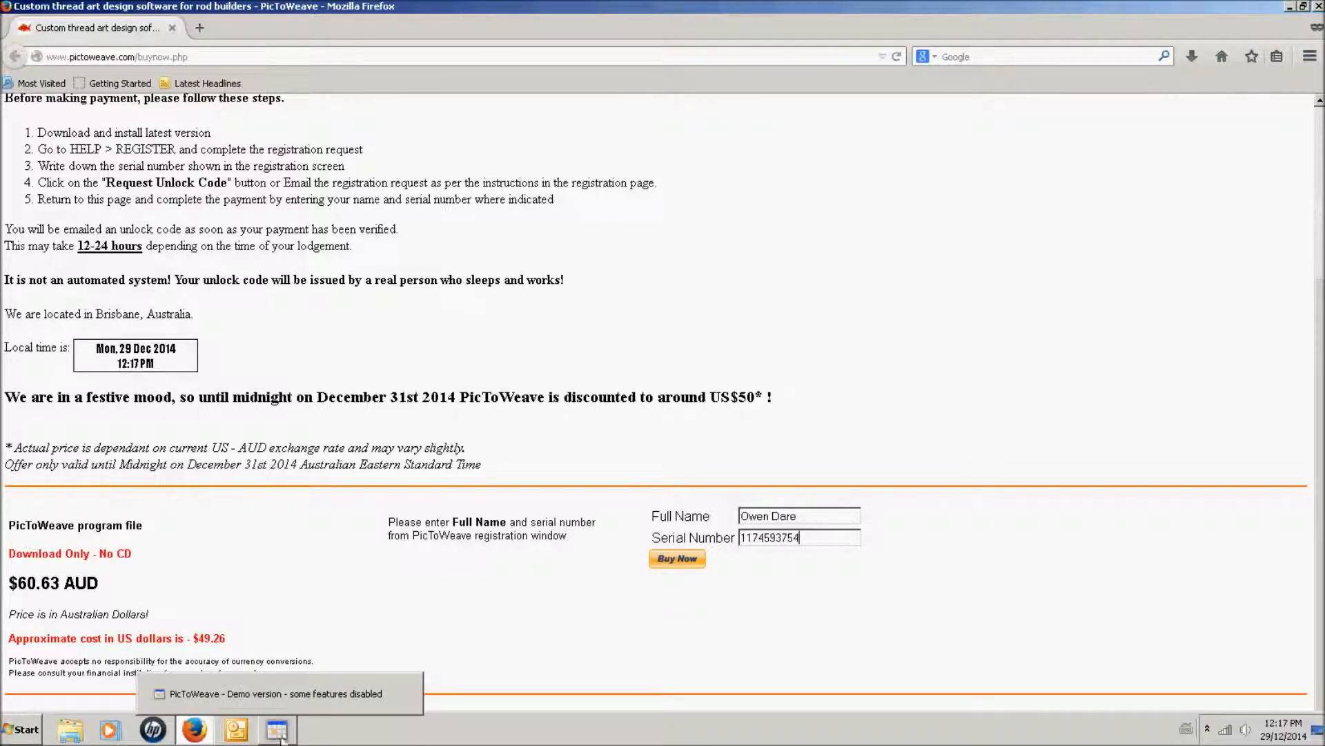
pyautogui.click(288, 700)
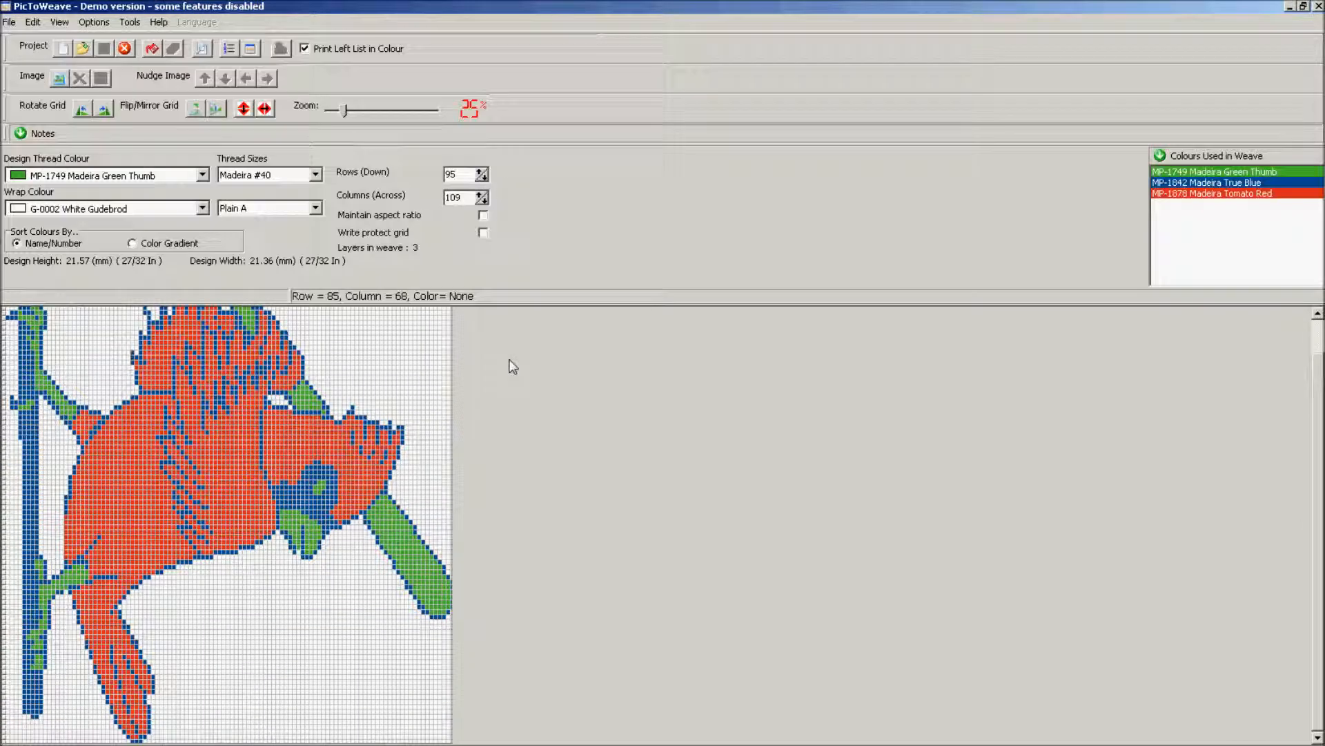
# Reopen the Registration Form, enter the PayPal receipt number, and request an unlock code.
pyautogui.click(158, 21)
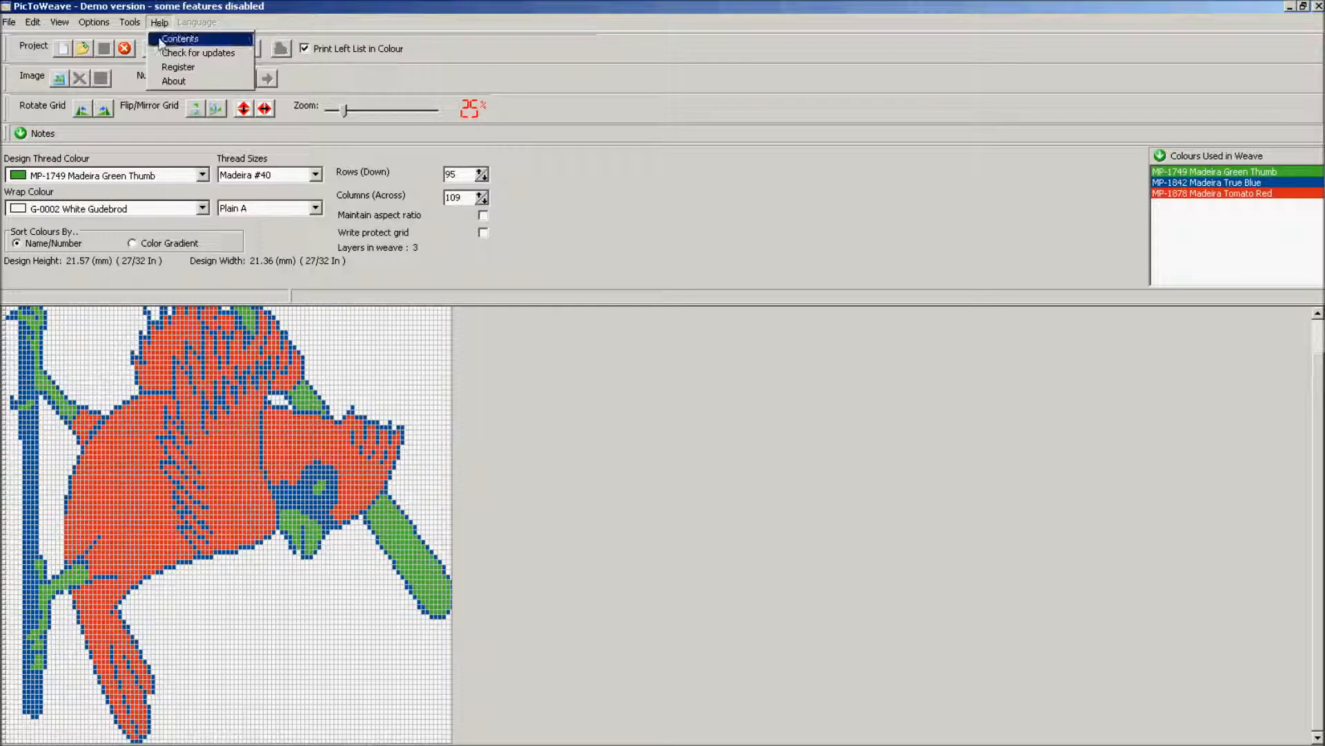
pyautogui.click(183, 72)
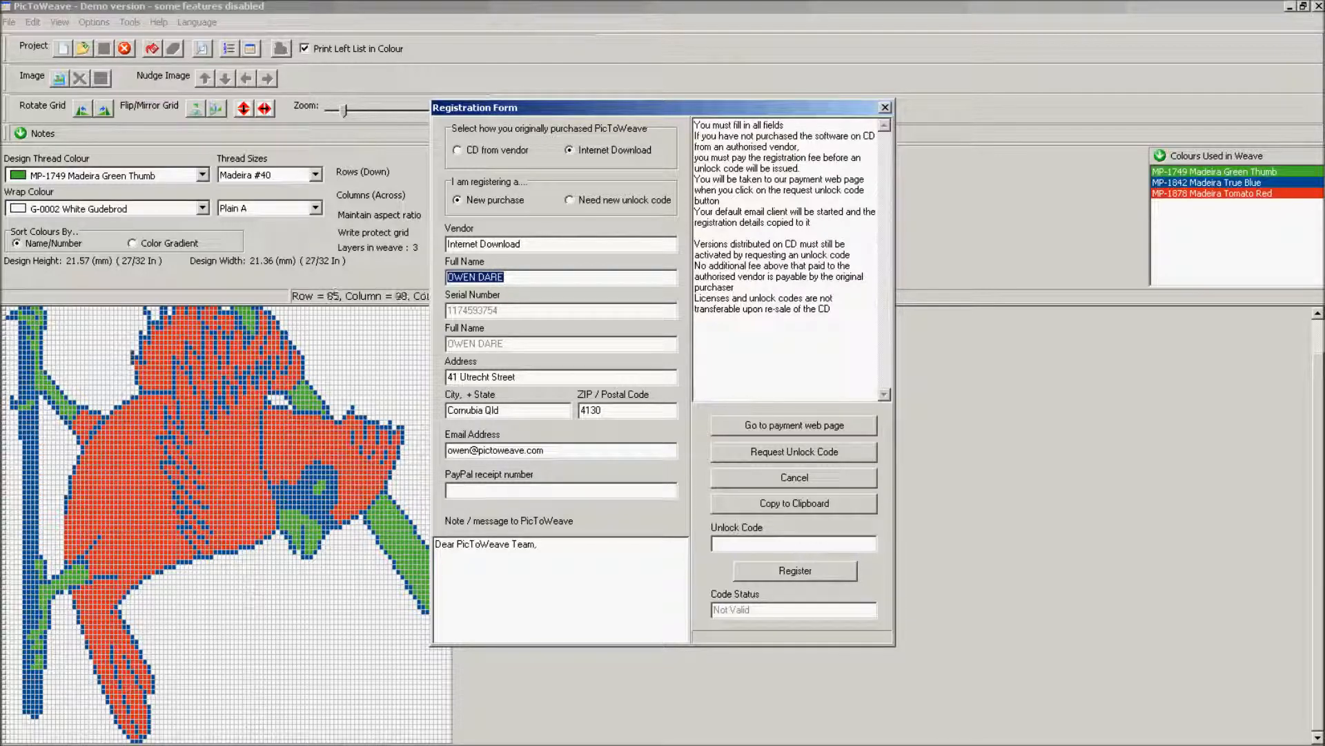
pyautogui.moveTo(324, 740)
pyautogui.click(501, 489)
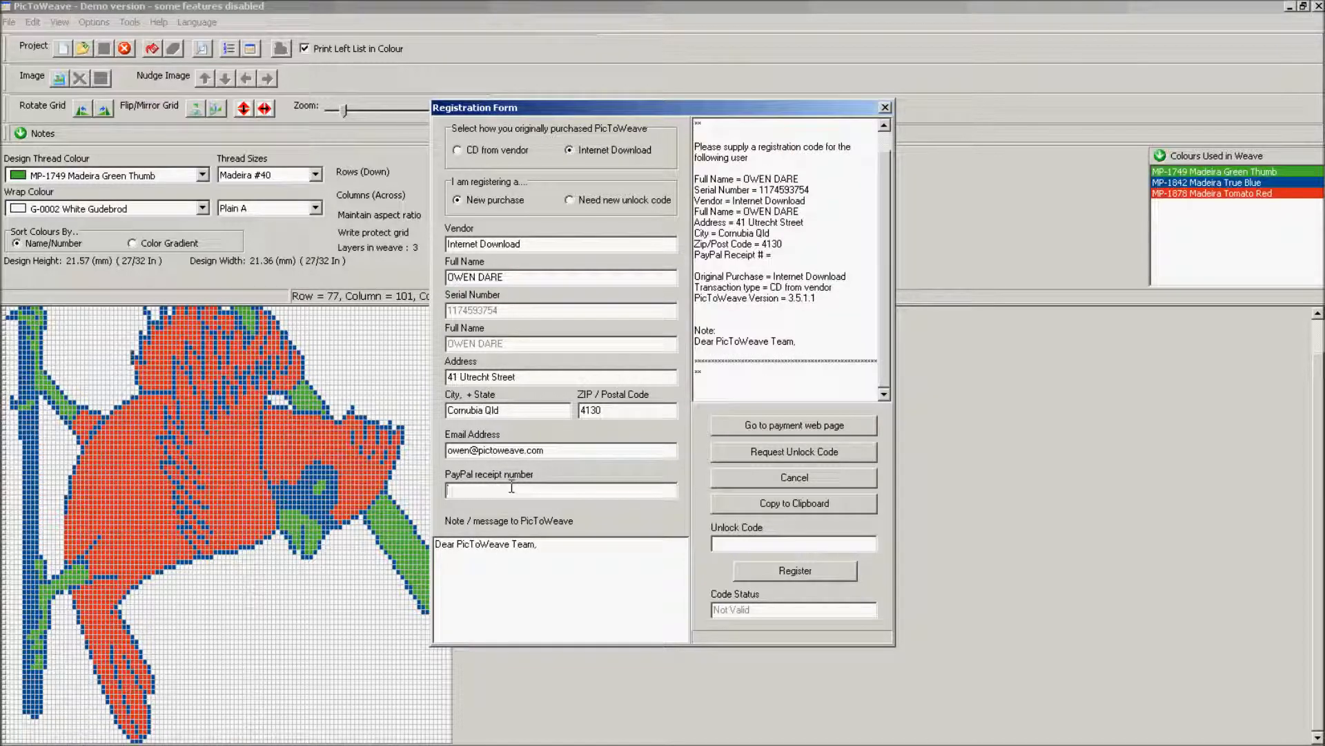
pyautogui.click(840, 453)
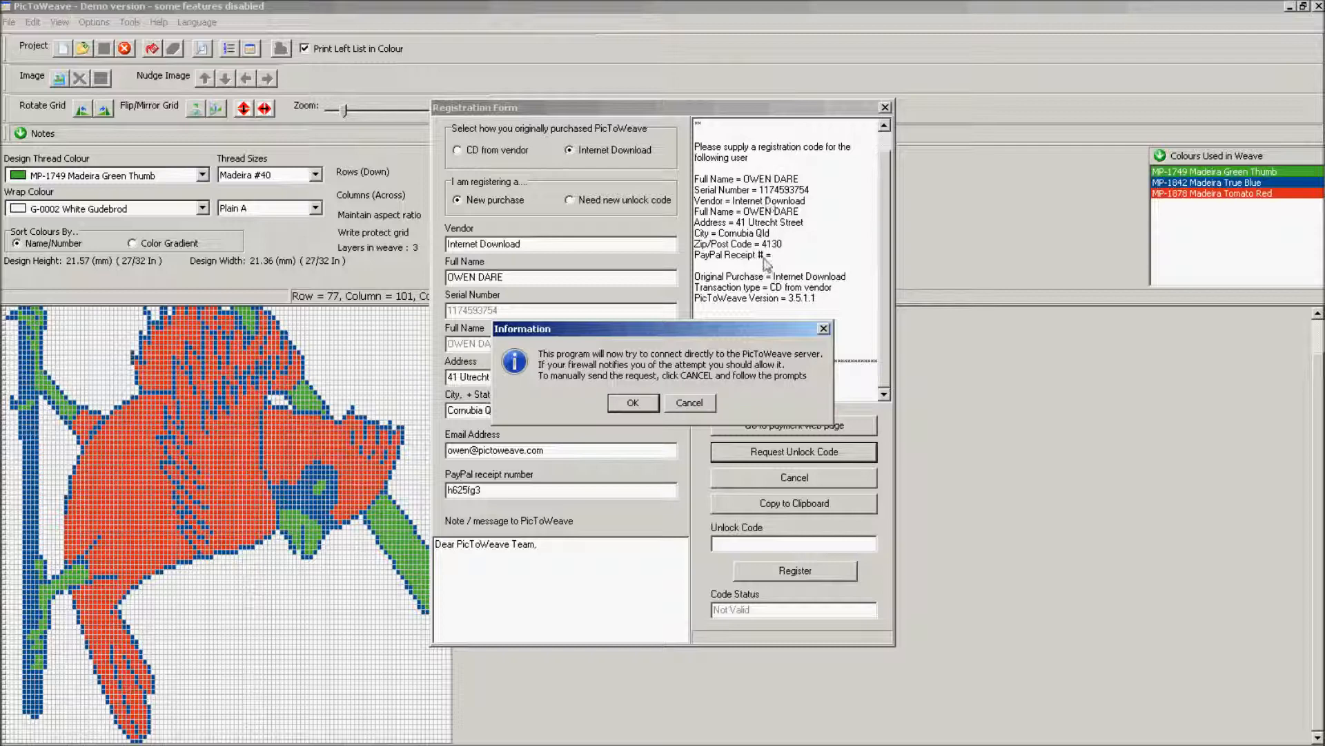
# Allow the server connection, confirm the request was sent, copy the registration details, and request again.
pyautogui.moveTo(784, 329); pyautogui.dragTo(776, 366)
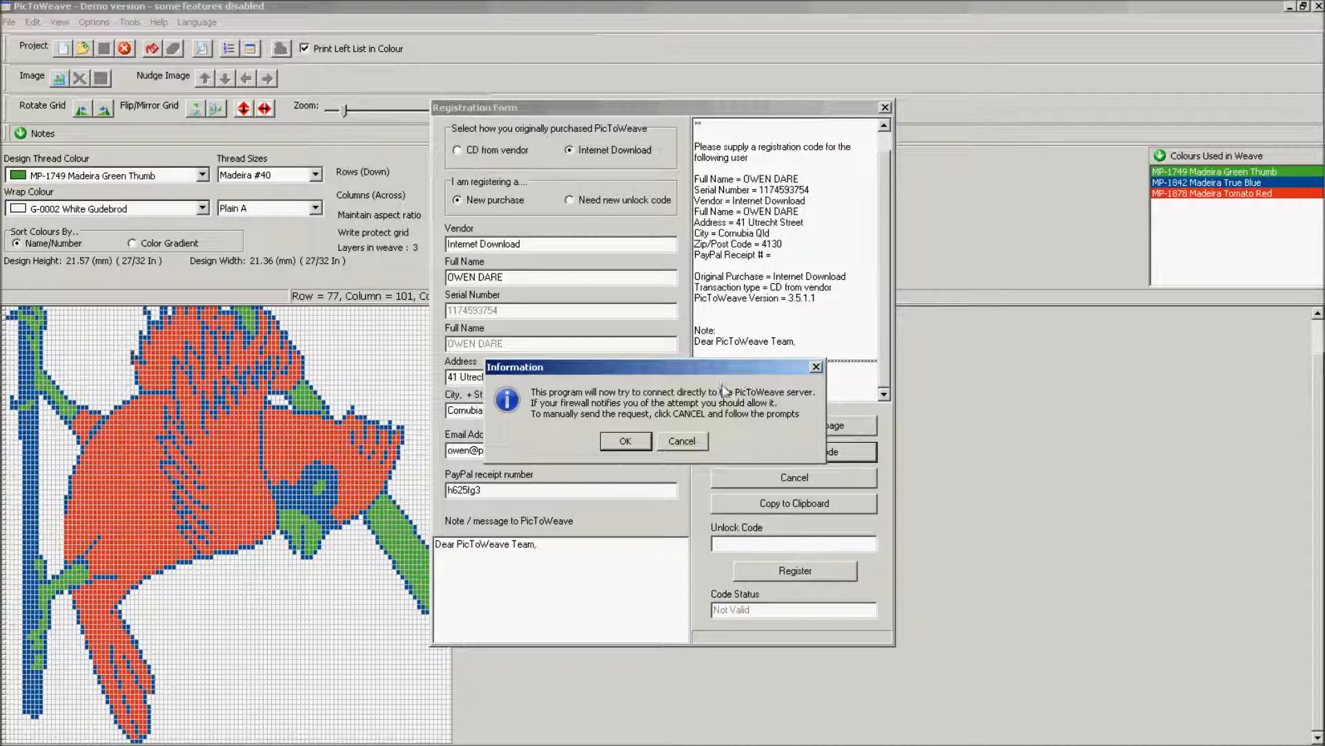
pyautogui.click(635, 440)
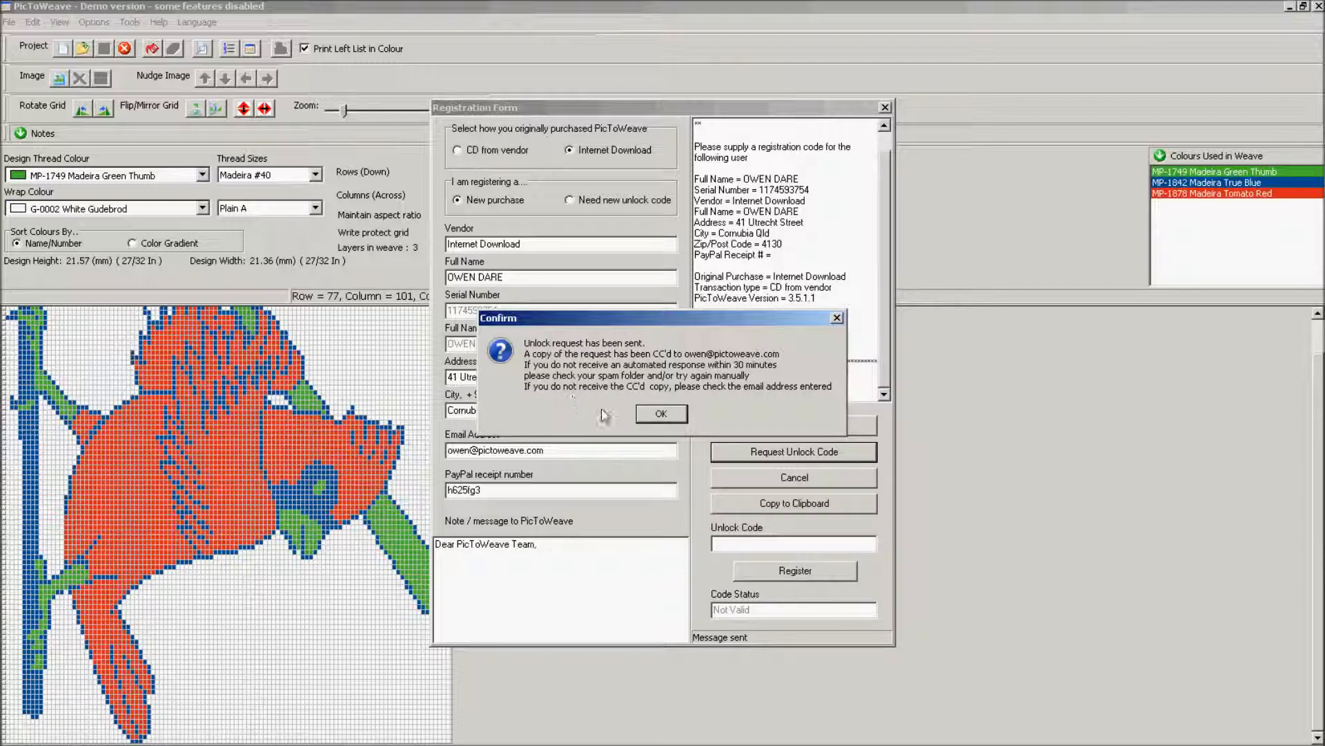
pyautogui.click(679, 416)
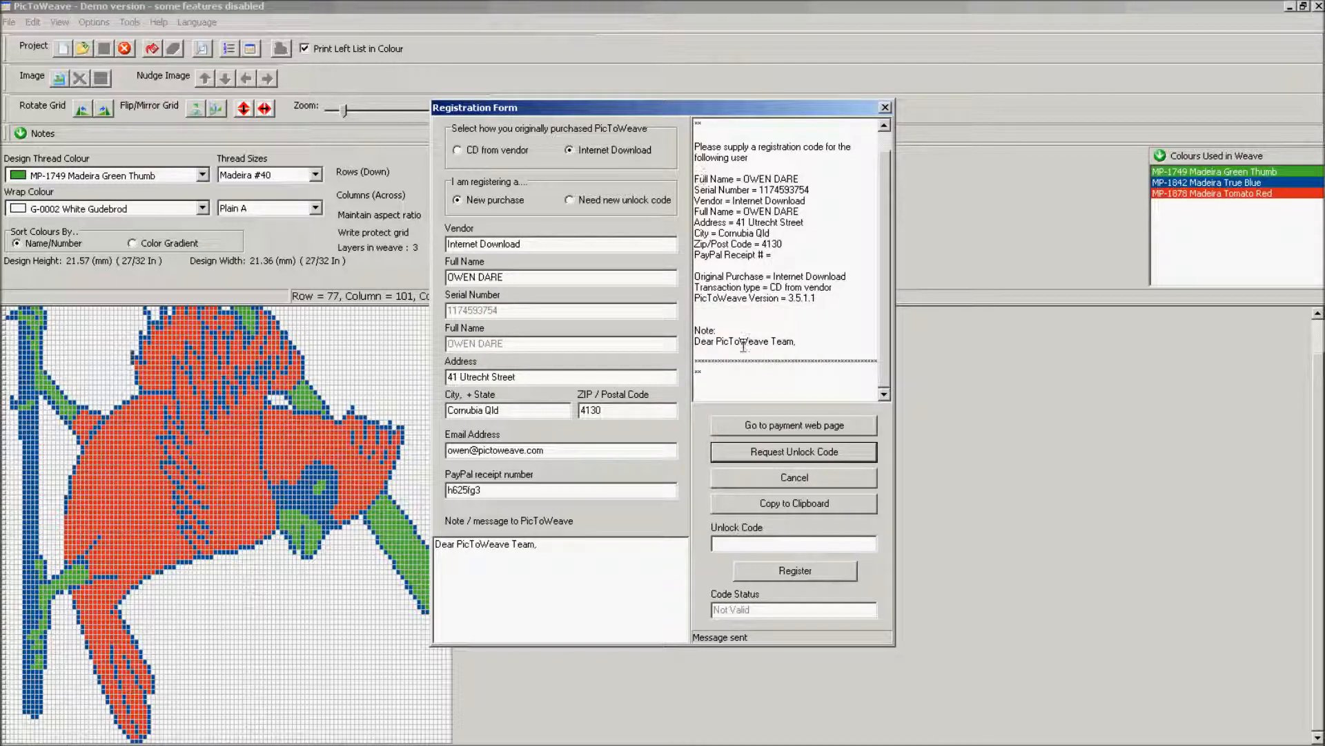
pyautogui.click(829, 504)
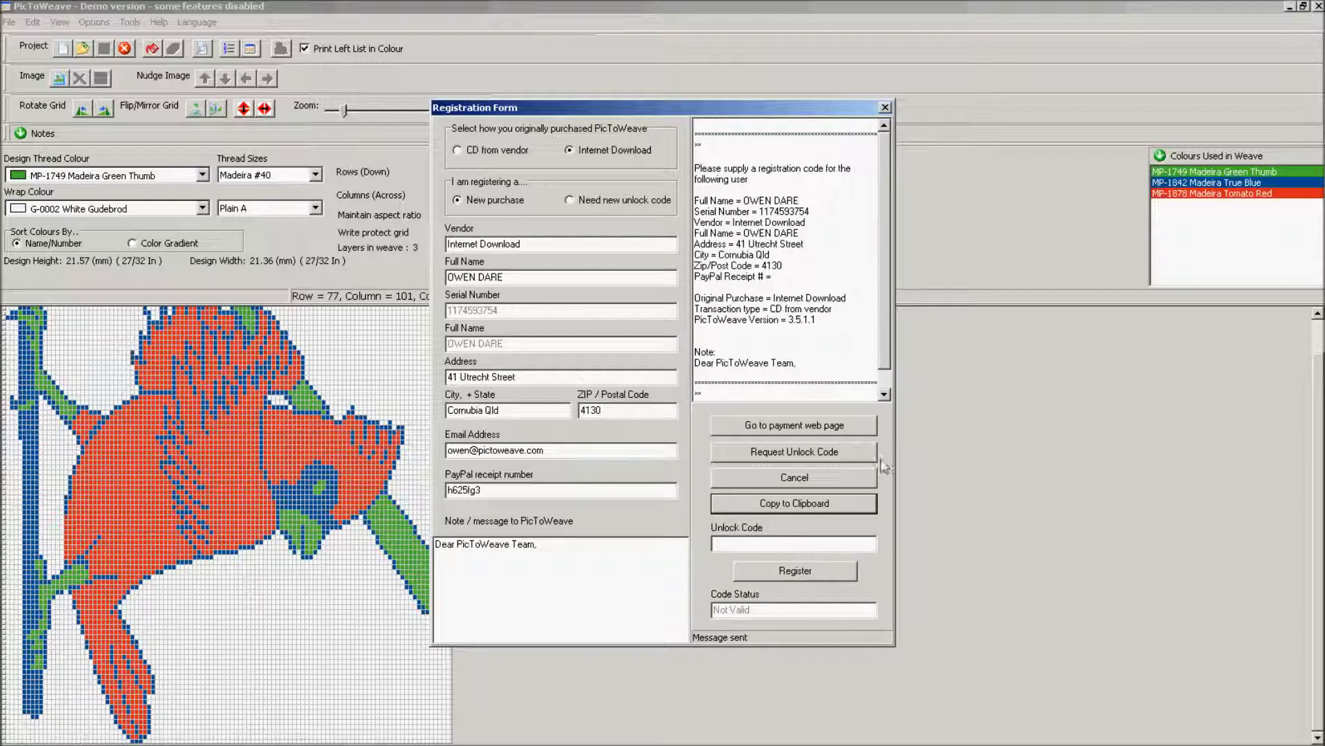
pyautogui.click(817, 454)
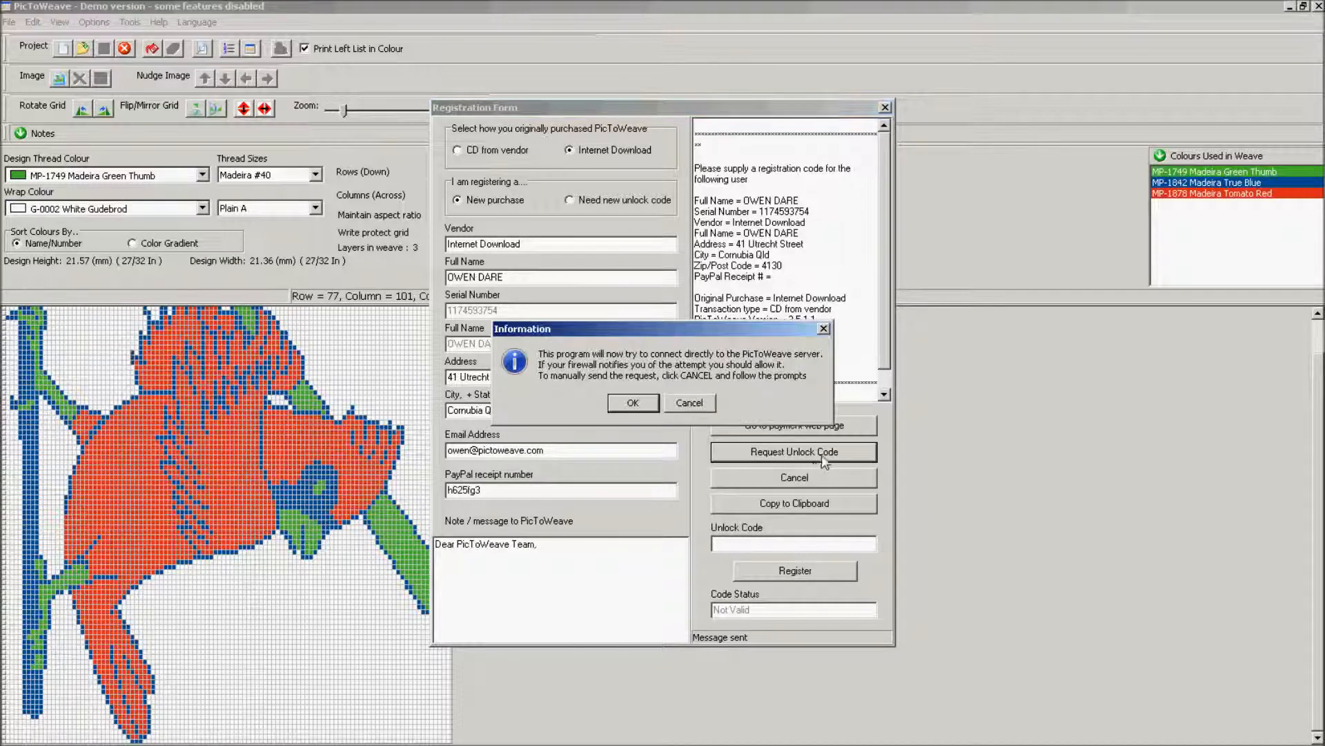
# Decline the direct server connection and send the registration request through the default email client instead.
pyautogui.click(690, 405)
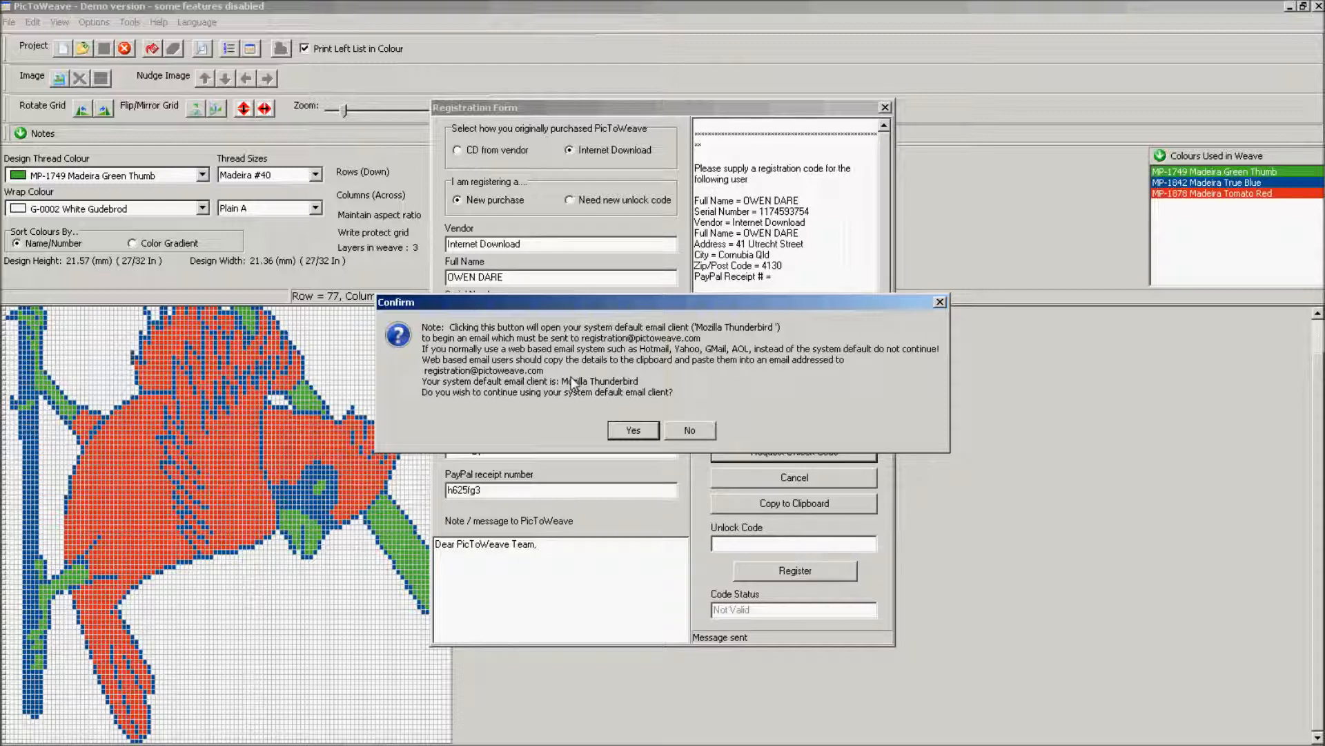
pyautogui.click(633, 430)
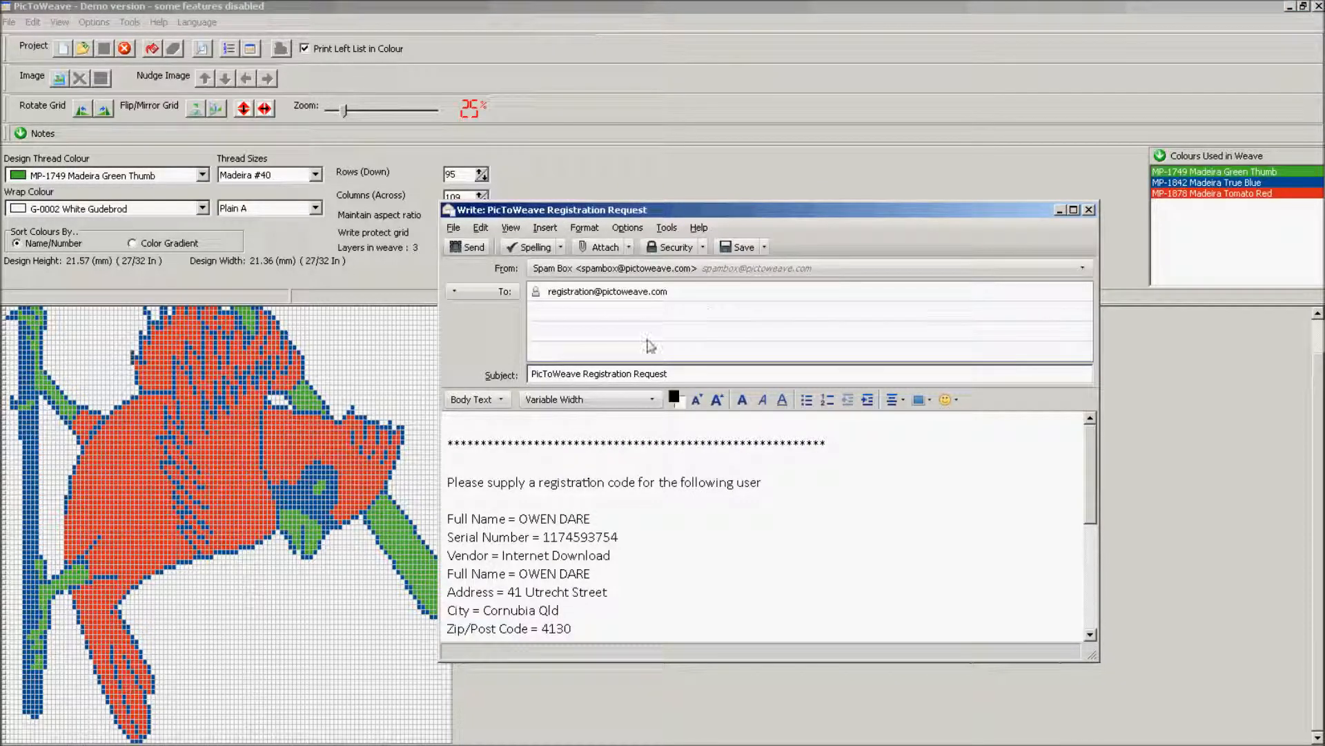
# Review the Thunderbird 'PicToWeave Registration Request' draft, then close it without sending.
pyautogui.scroll(-1, 615, 525)
pyautogui.scroll(-3, 614, 524)
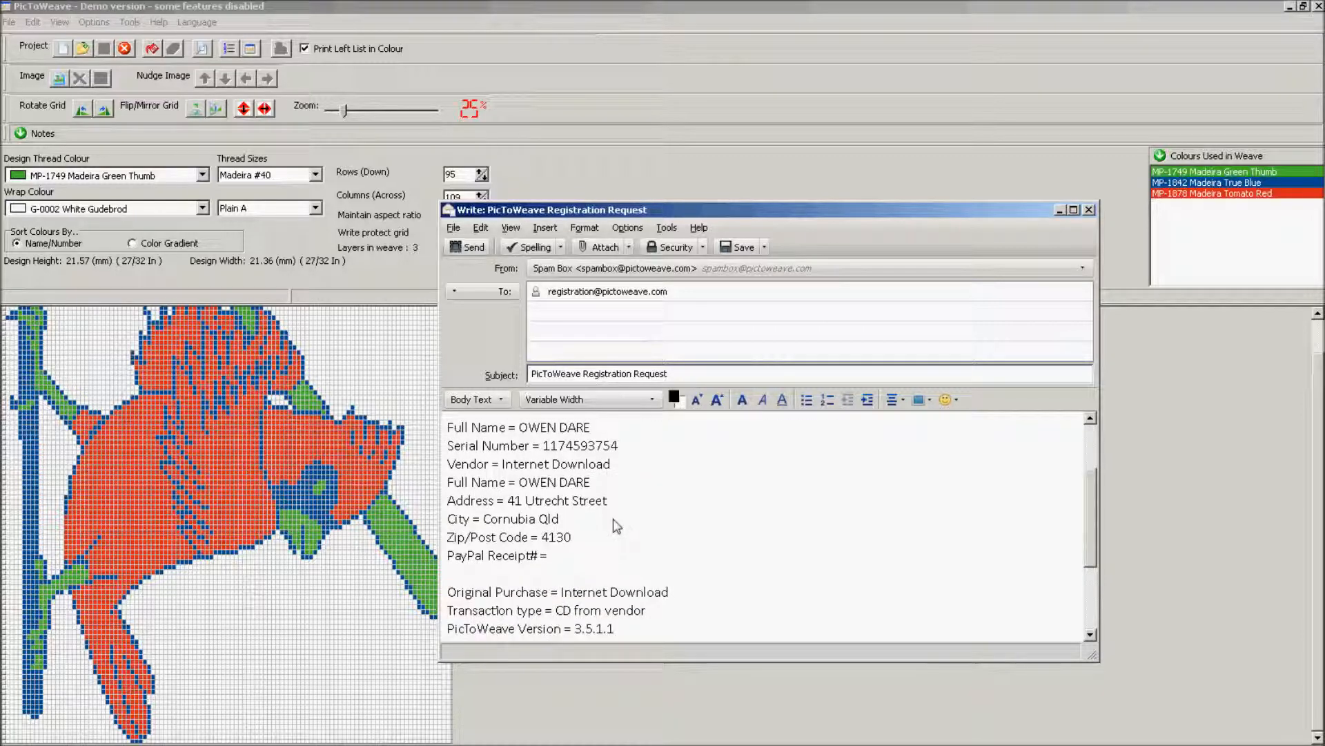
pyautogui.scroll(-1, 616, 526)
pyautogui.scroll(4, 616, 526)
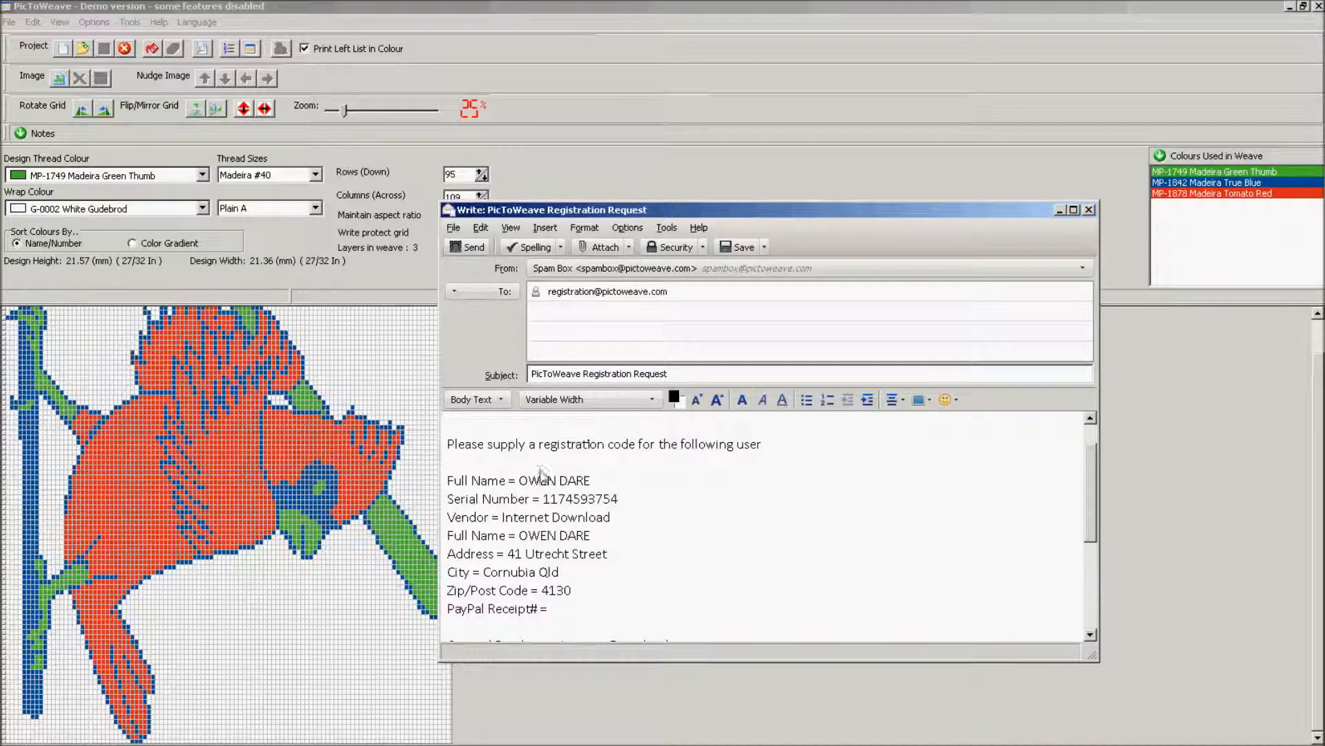
pyautogui.scroll(-2, 737, 495)
pyautogui.scroll(2, 737, 494)
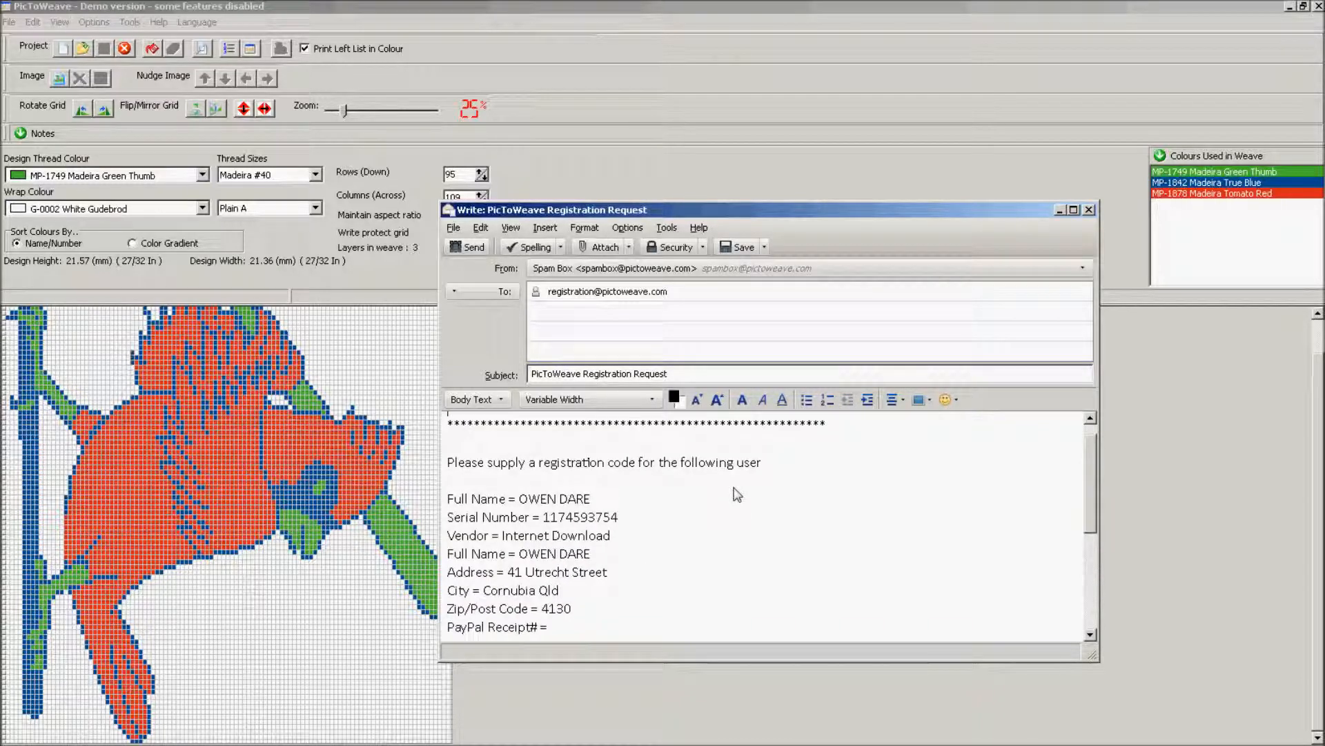
pyautogui.click(1089, 210)
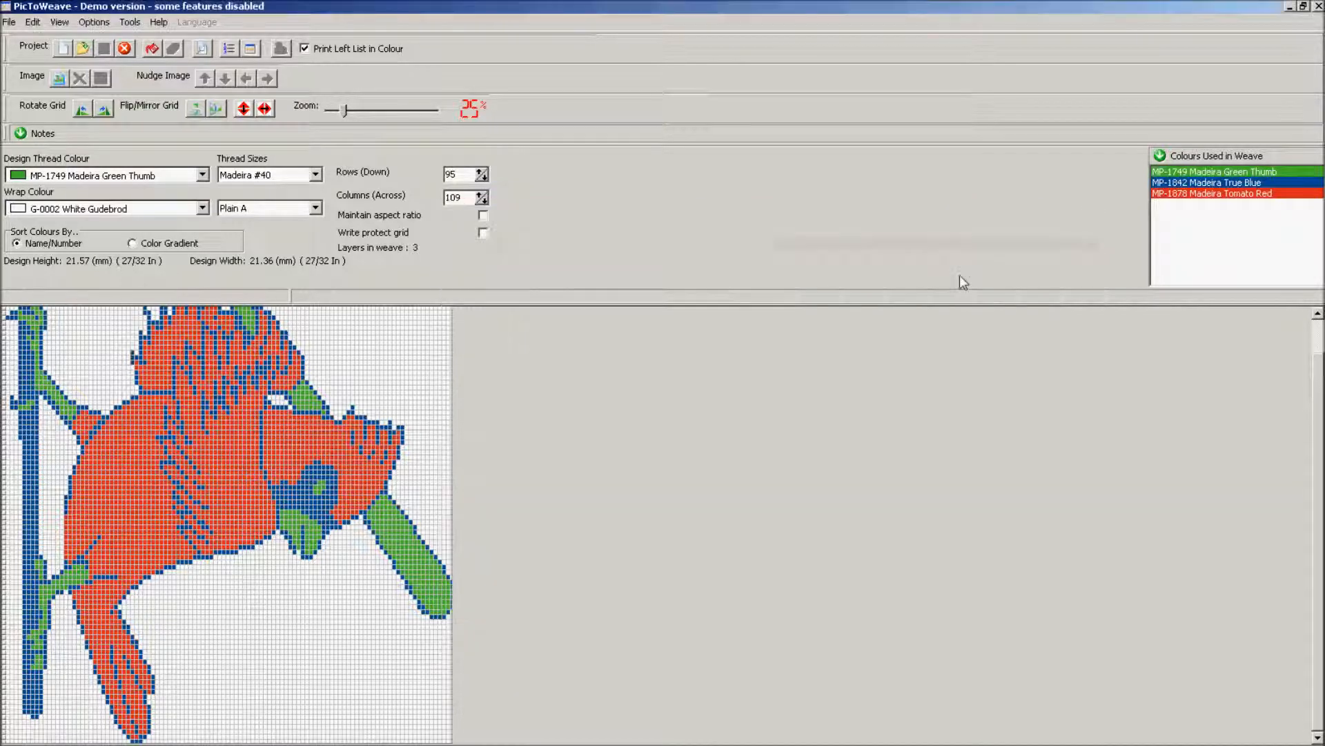
# Reopen the registration form, copy its details to the clipboard, and return to Firefox's payment page.
pyautogui.click(159, 22)
pyautogui.click(177, 66)
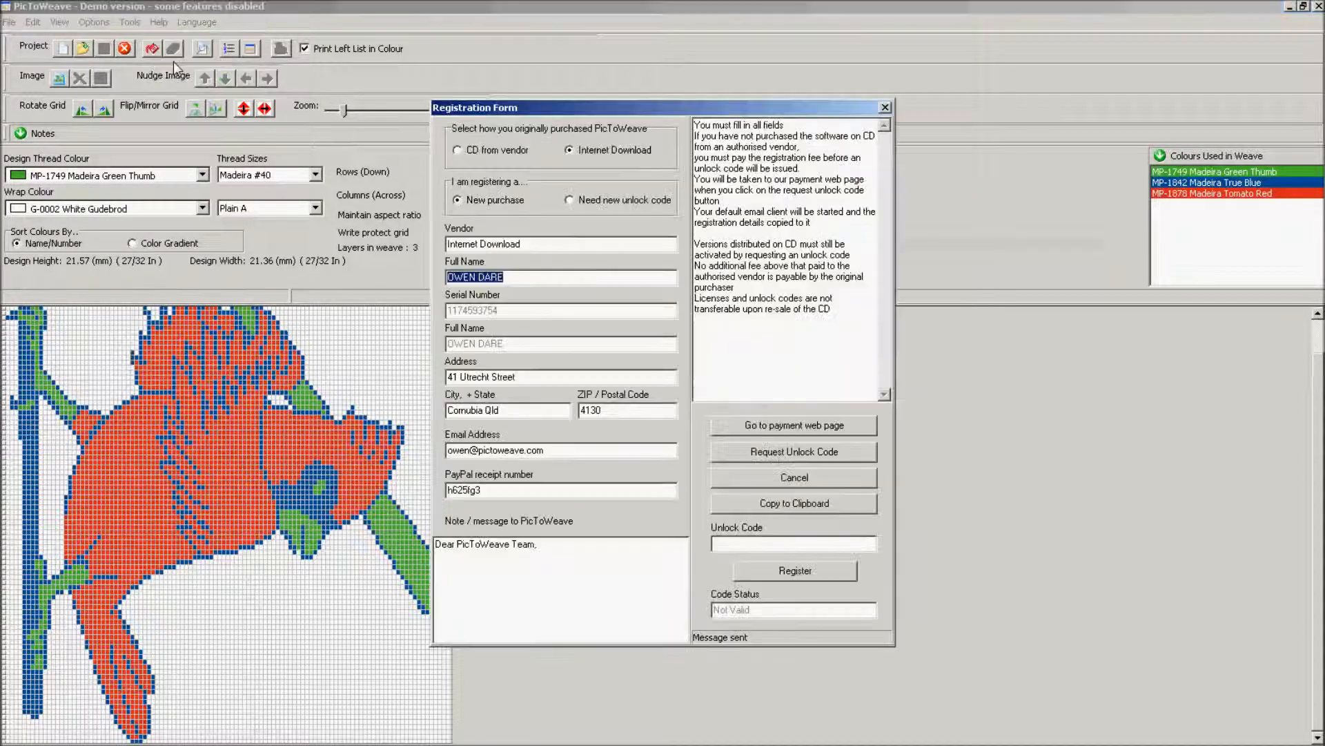
pyautogui.click(827, 506)
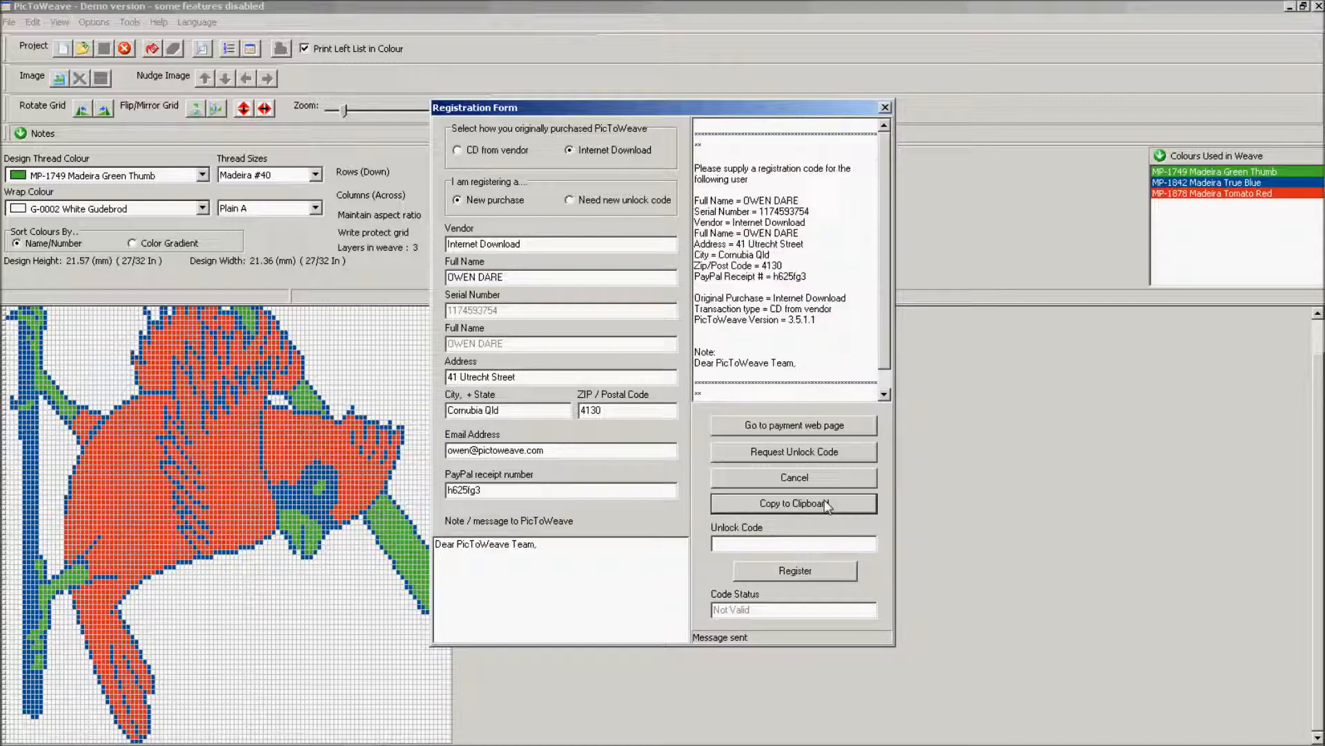
pyautogui.click(193, 731)
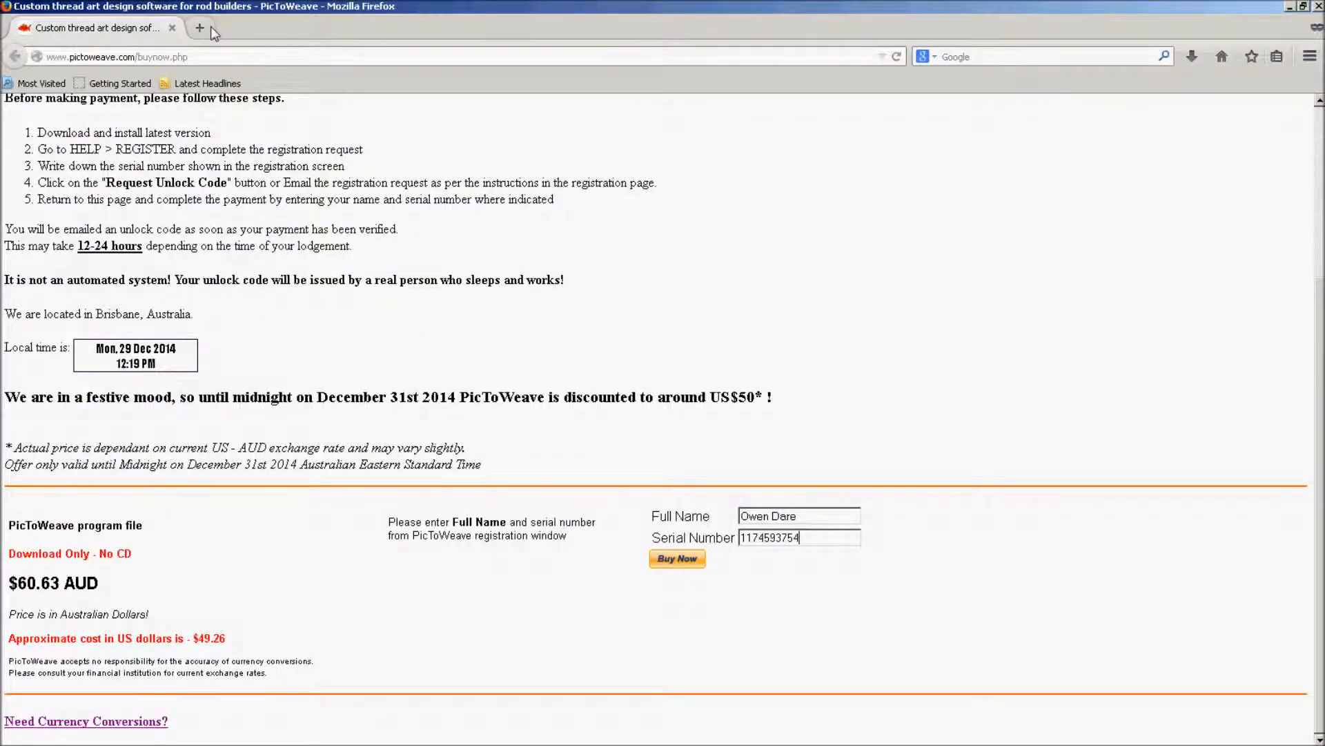
pyautogui.click(210, 26)
pyautogui.write('www.')
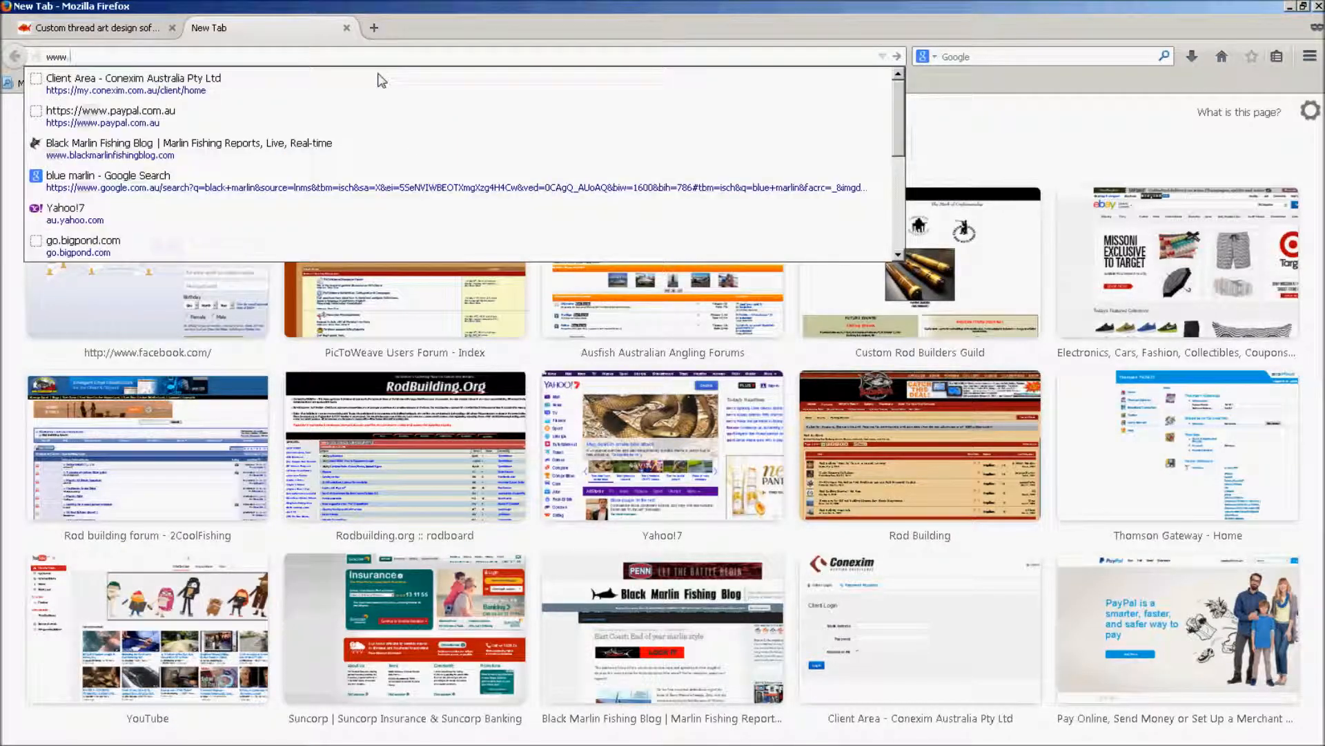
pyautogui.write('hotmail.c')
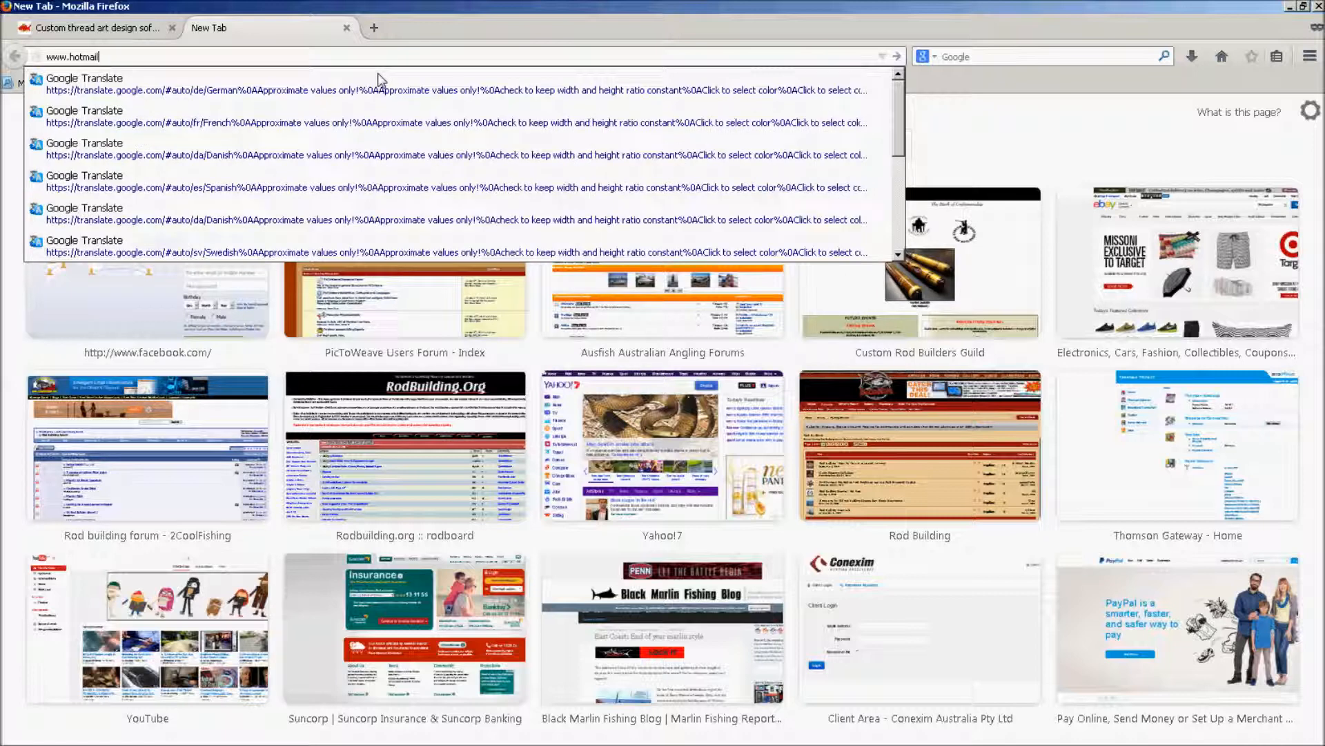
pyautogui.write('om')
pyautogui.press('Return')
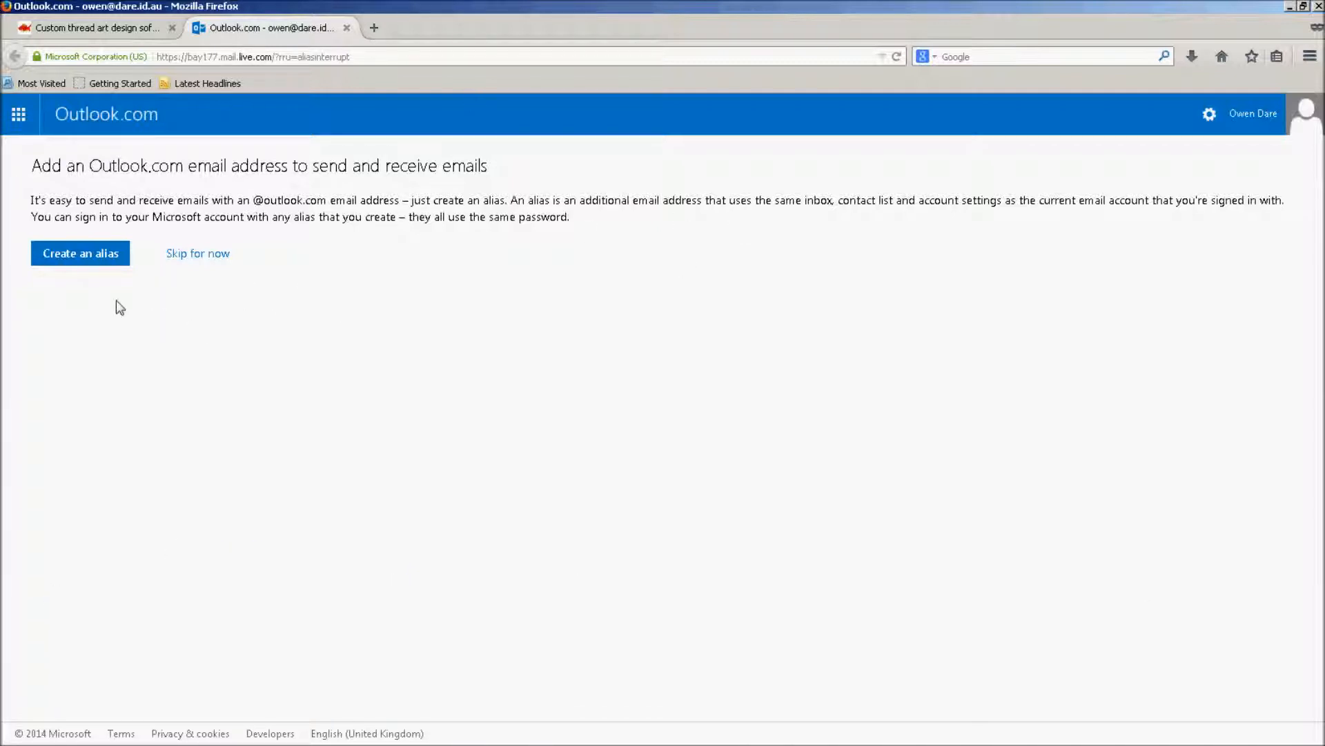
pyautogui.click(193, 254)
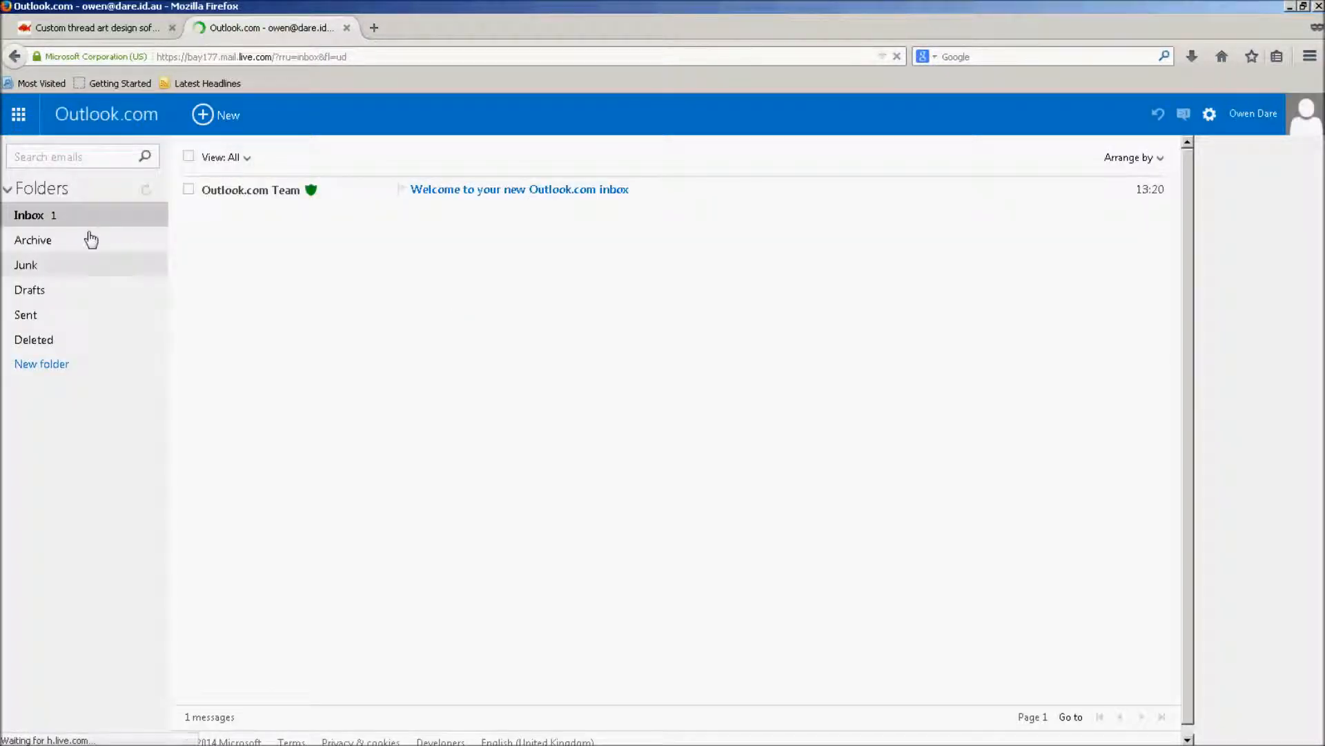
# Start a new message to the PicToWeave registration address and paste the registration details into its body.
pyautogui.click(230, 123)
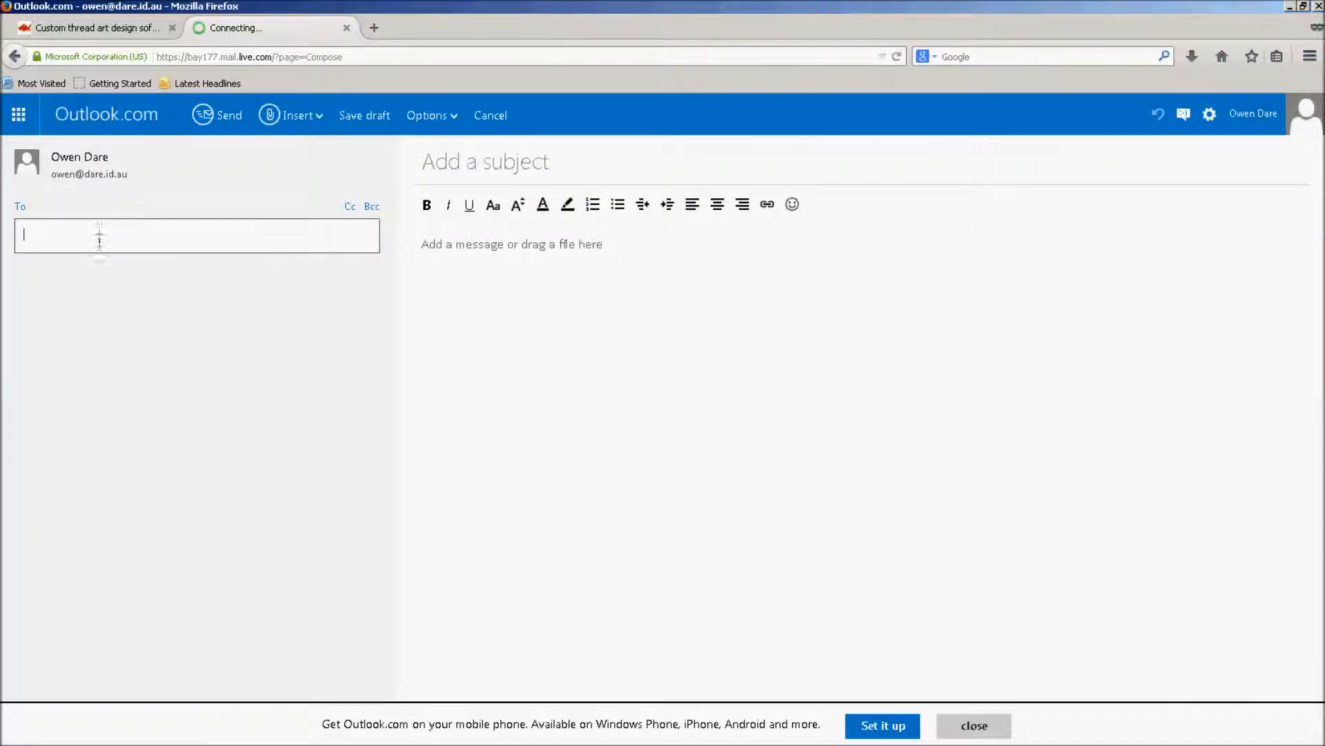
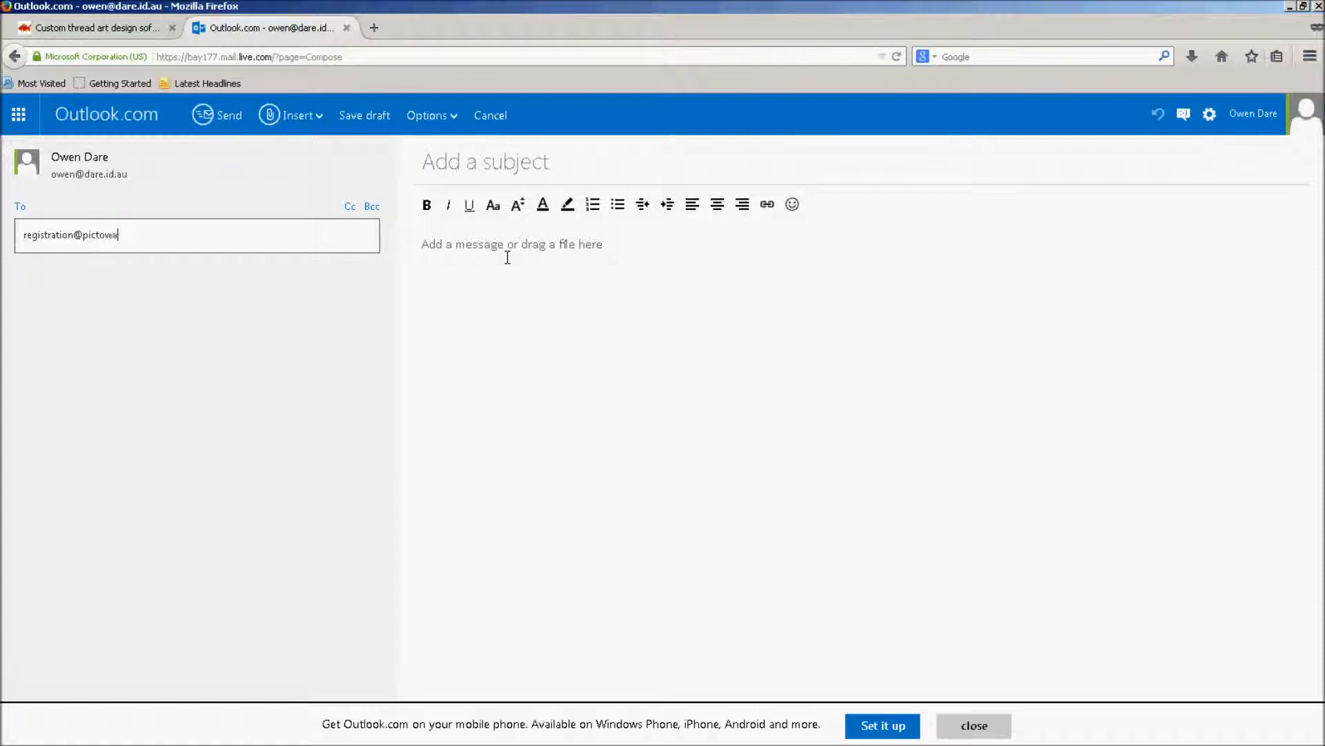
pyautogui.click(507, 257)
pyautogui.rightClick(443, 241)
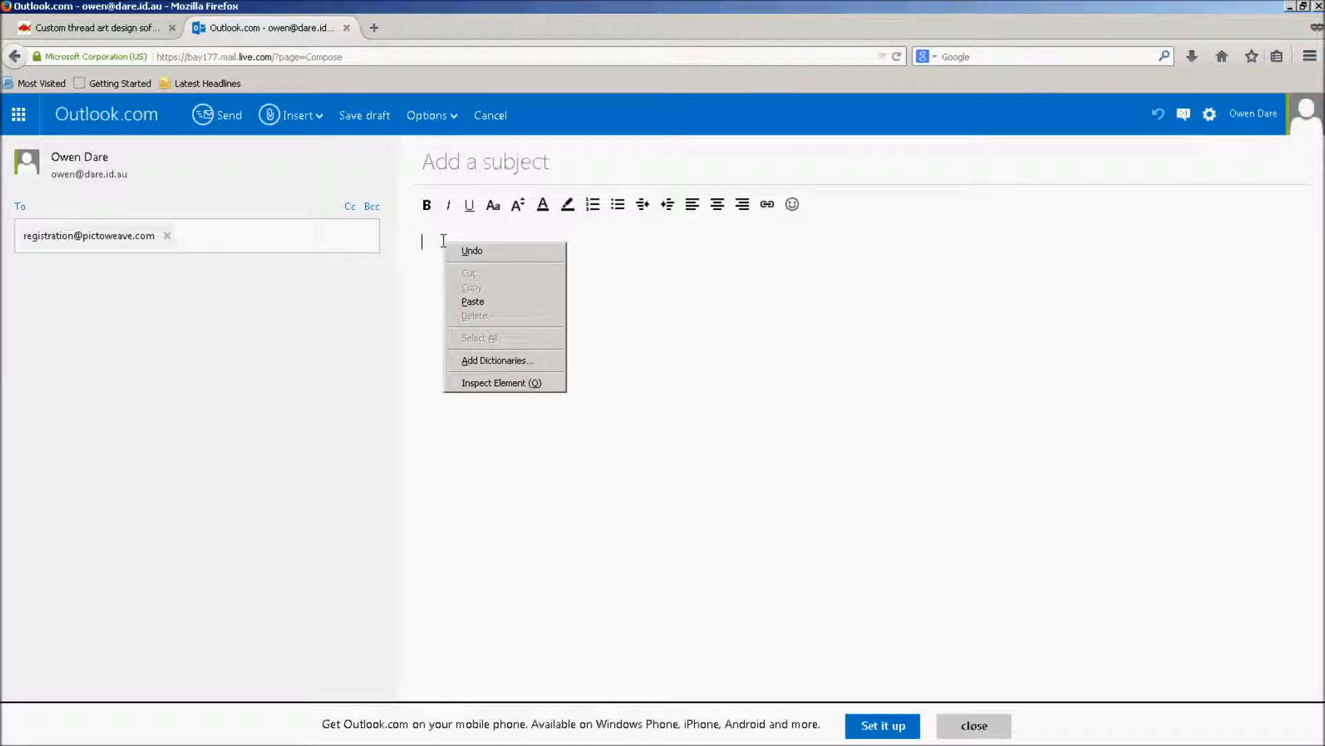
pyautogui.click(503, 300)
# Add the subject 'picToweave registration request', dismiss the app banner, and try closing the tab.
pyautogui.click(480, 156)
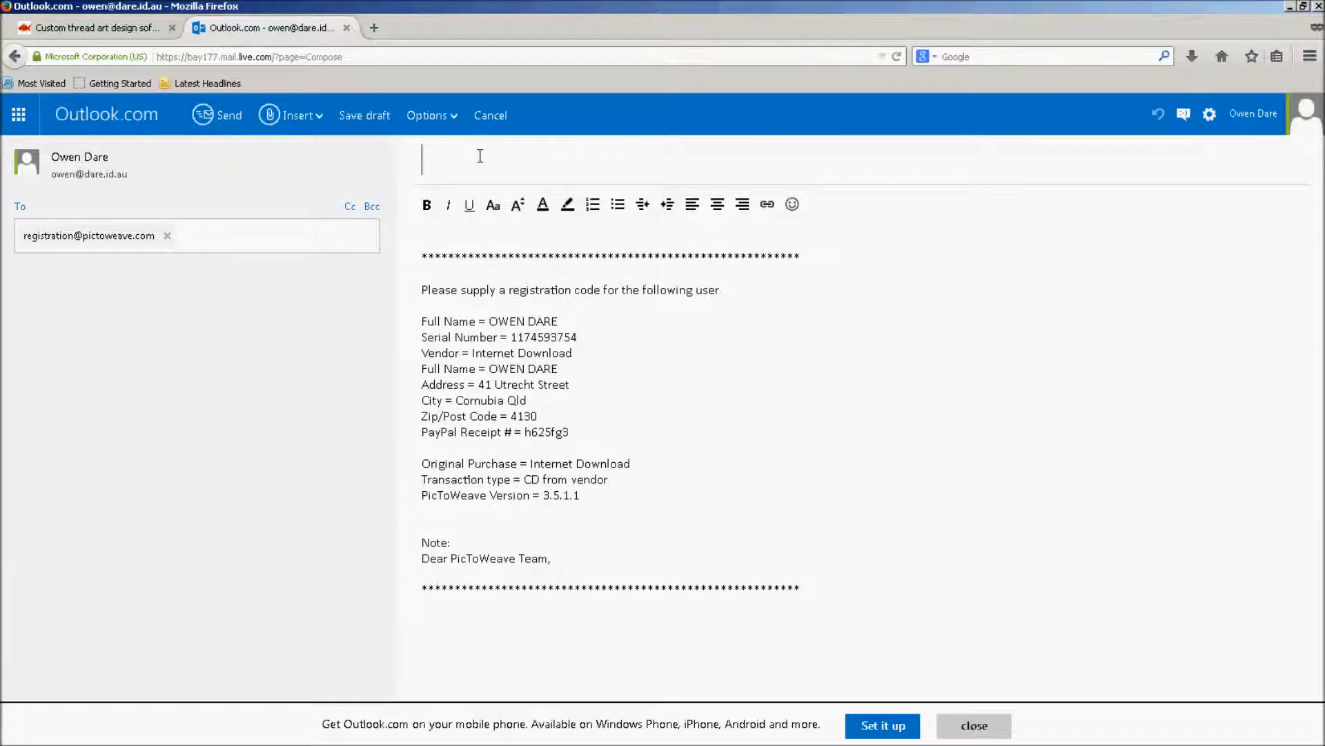
pyautogui.write('picToweave registrat')
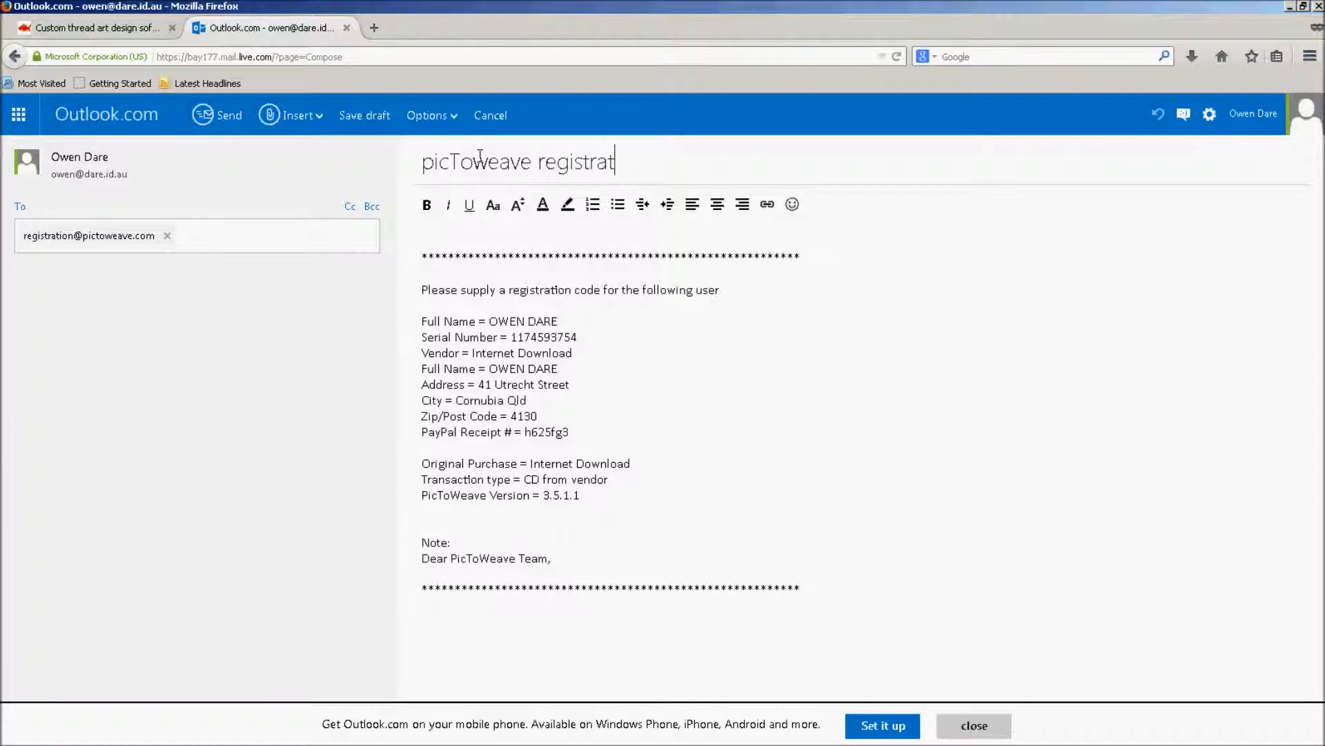
pyautogui.write('ion request')
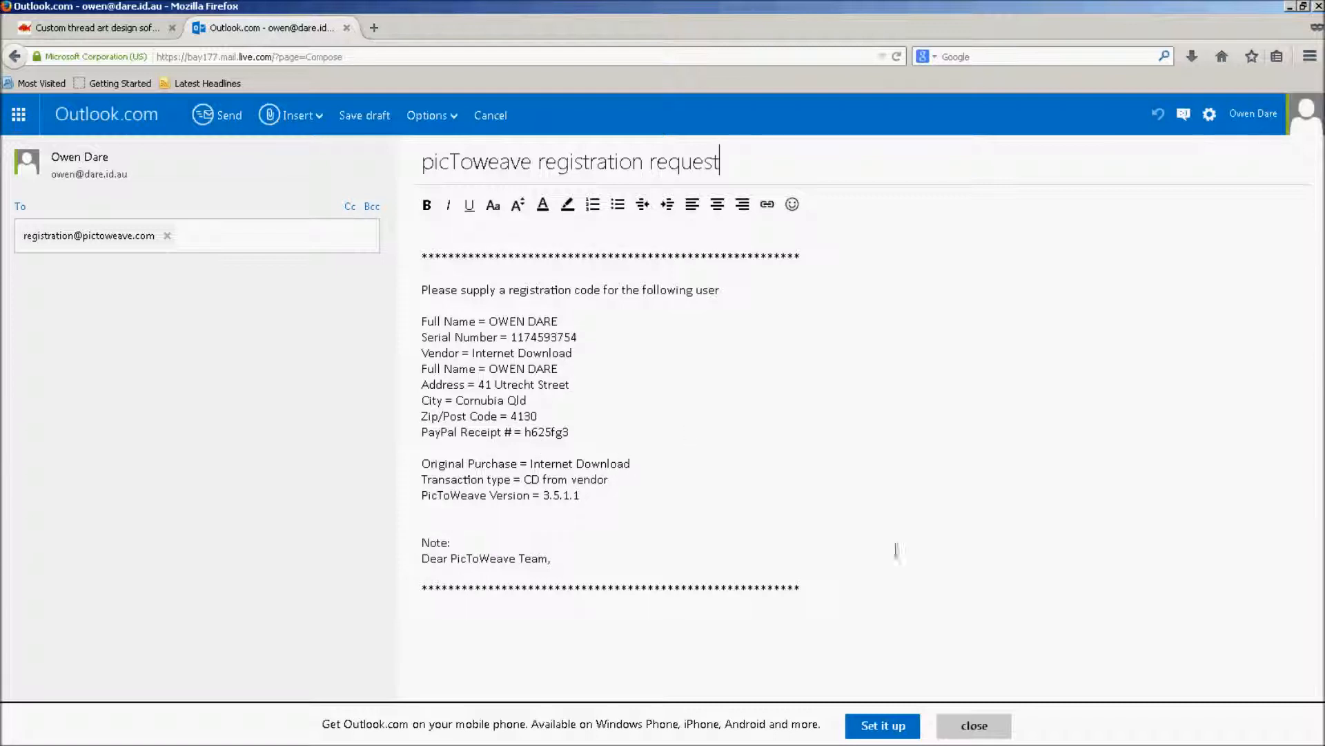
pyautogui.click(975, 726)
pyautogui.click(347, 28)
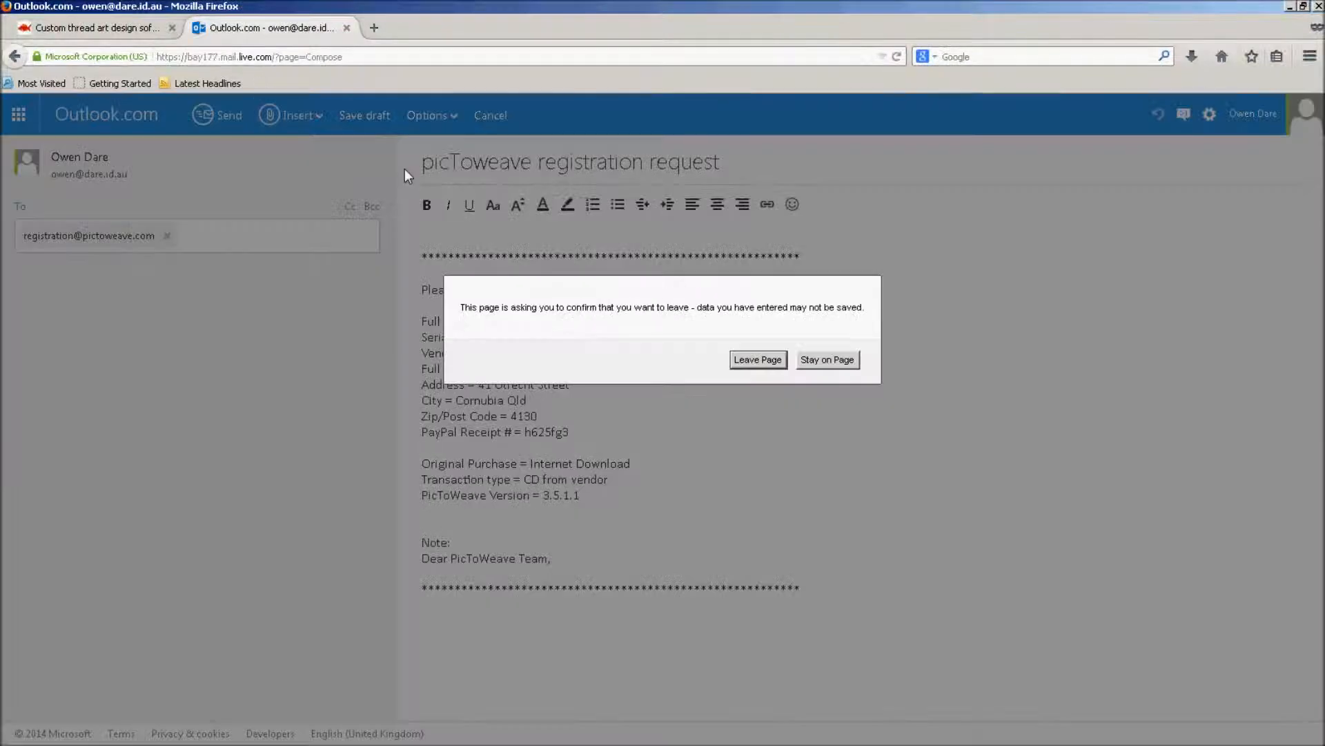
# Leave the unsent Outlook.com page and bring PicToWeave to the front.
pyautogui.click(778, 362)
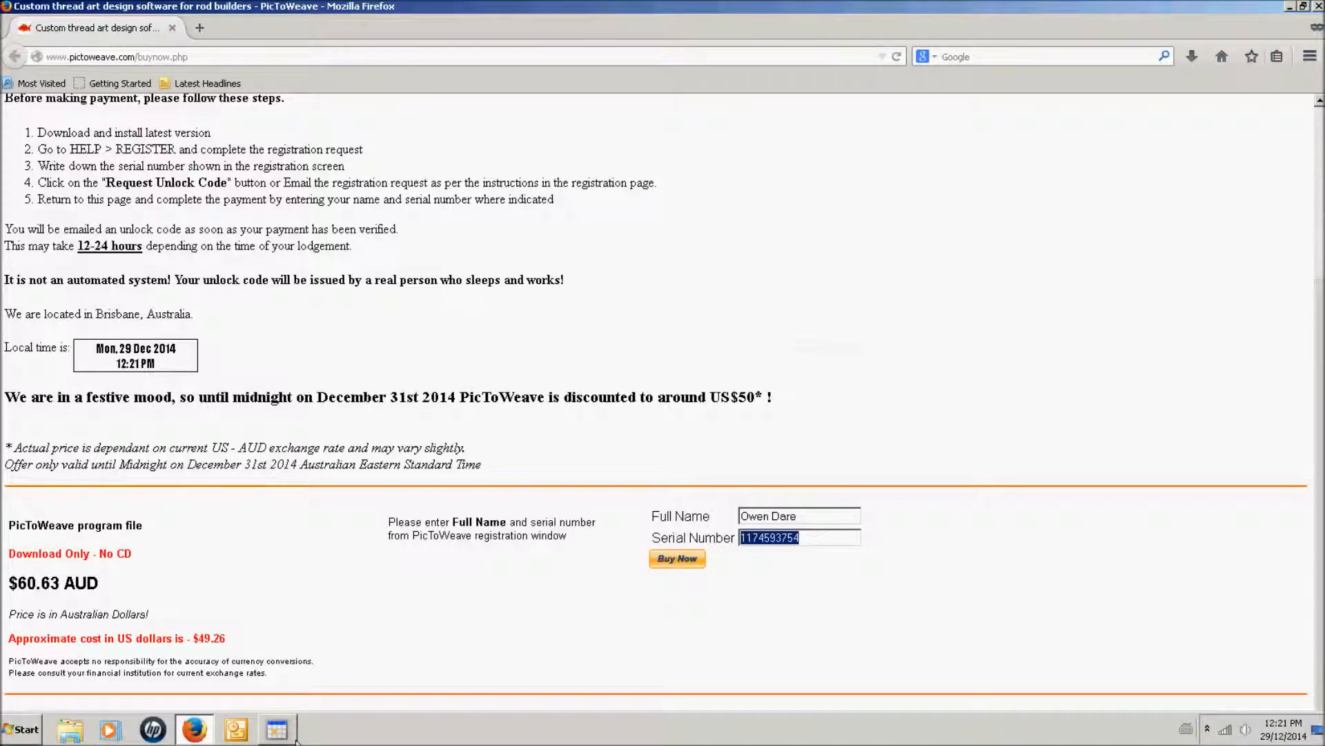
pyautogui.moveTo(283, 738)
pyautogui.click(281, 694)
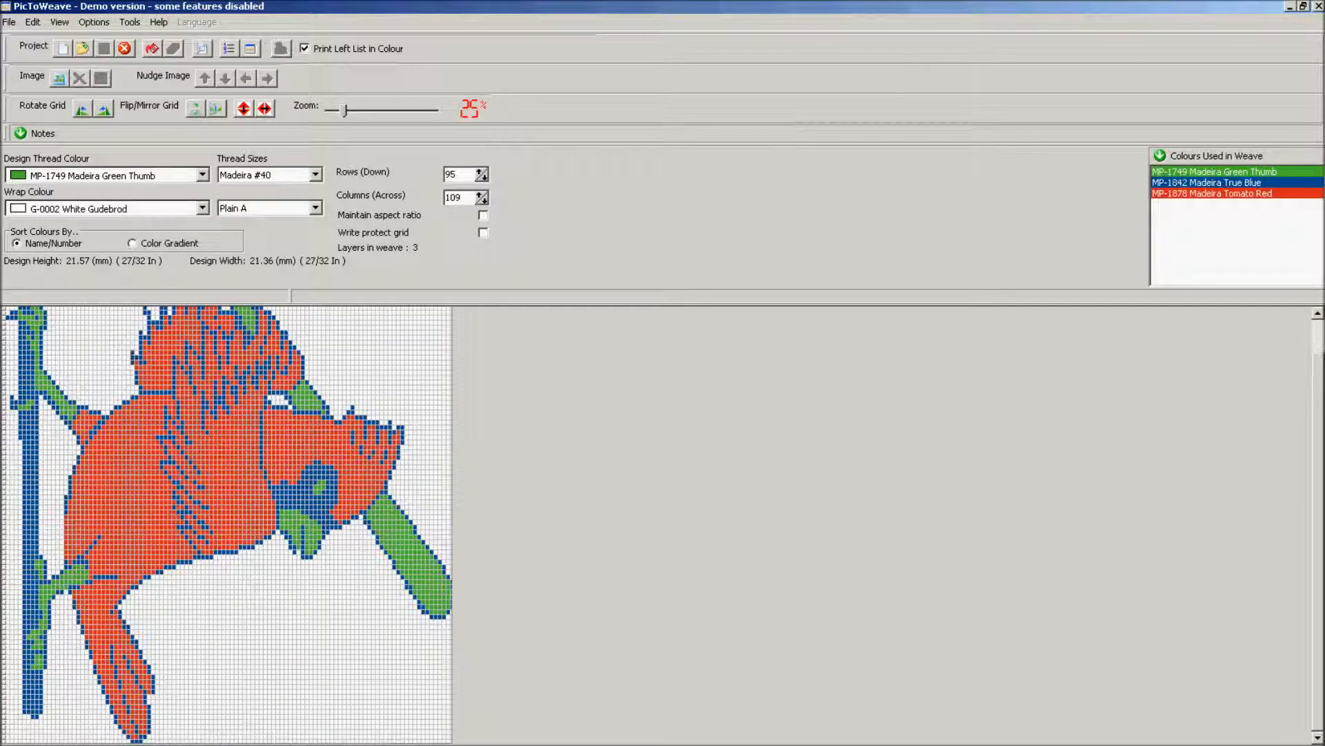
# Close the Registration Form and restore PicToWeave's green cardinal weave window.
pyautogui.click(1290, 7)
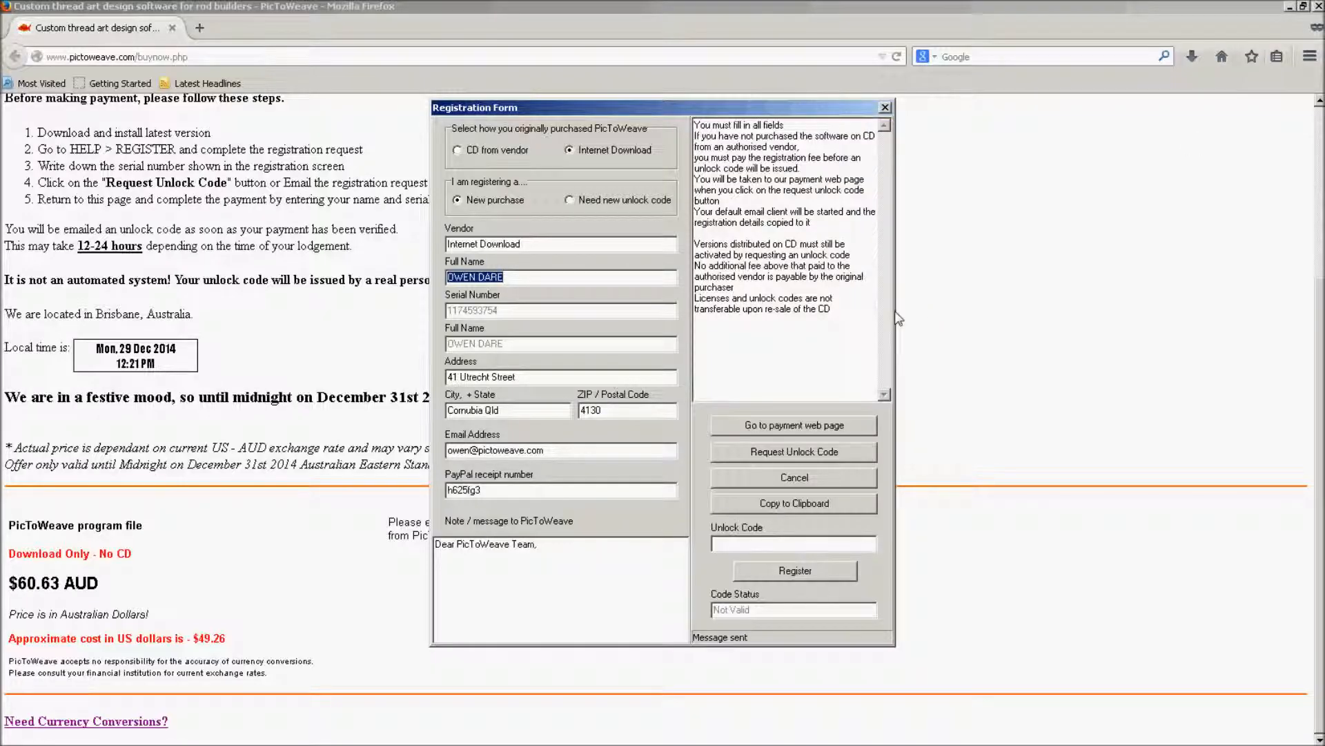
pyautogui.click(885, 107)
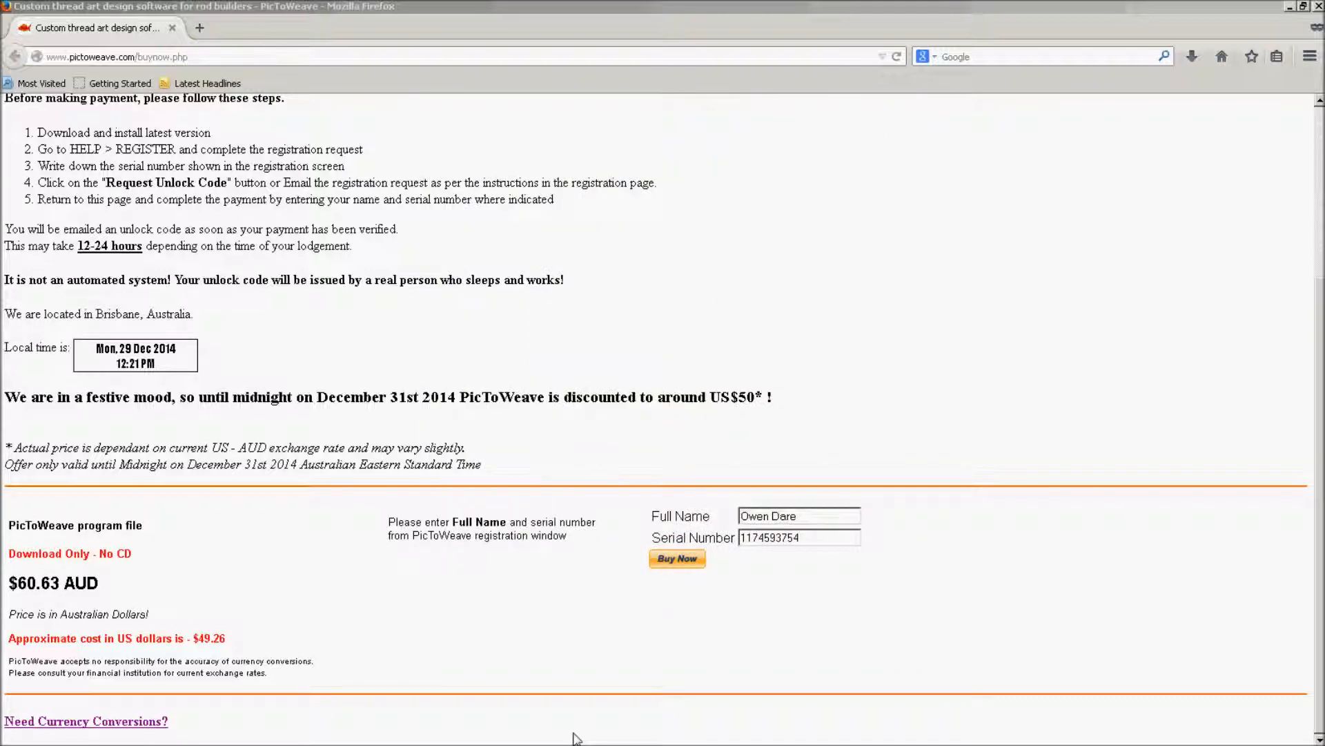
pyautogui.moveTo(278, 730)
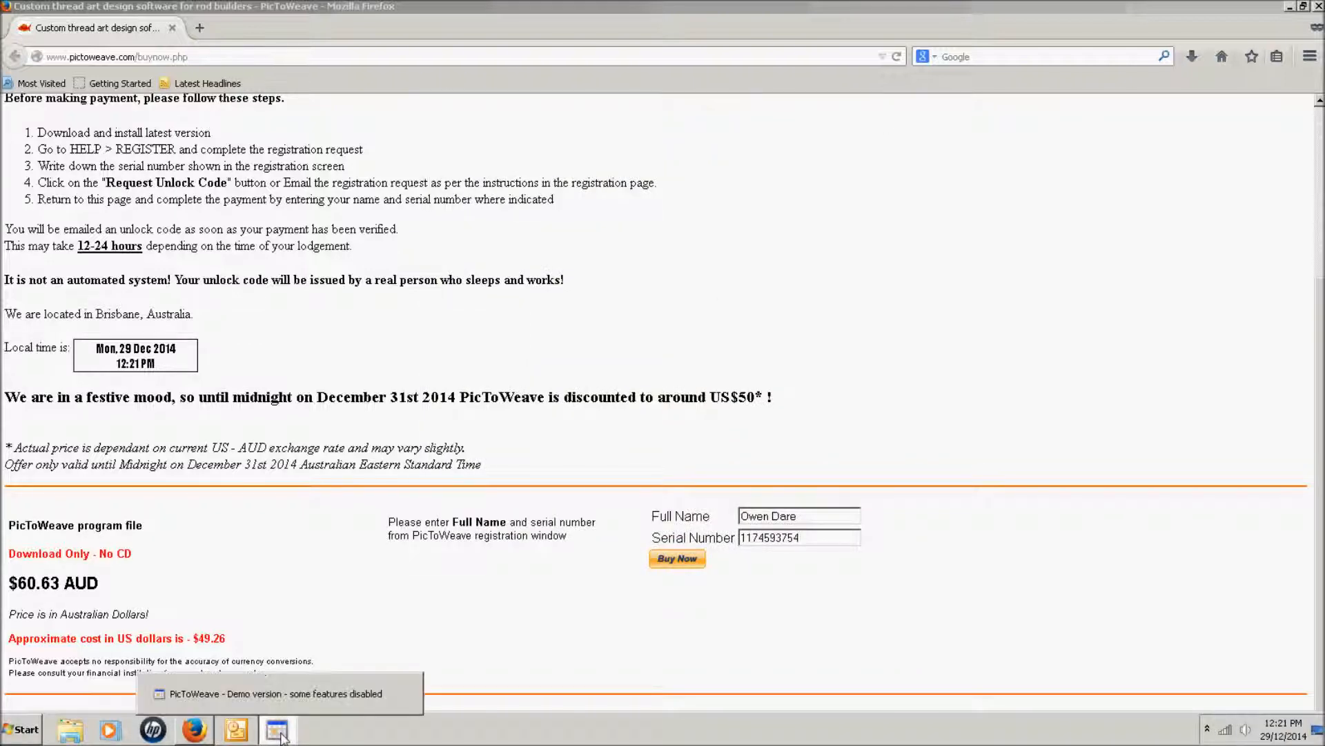
pyautogui.click(286, 703)
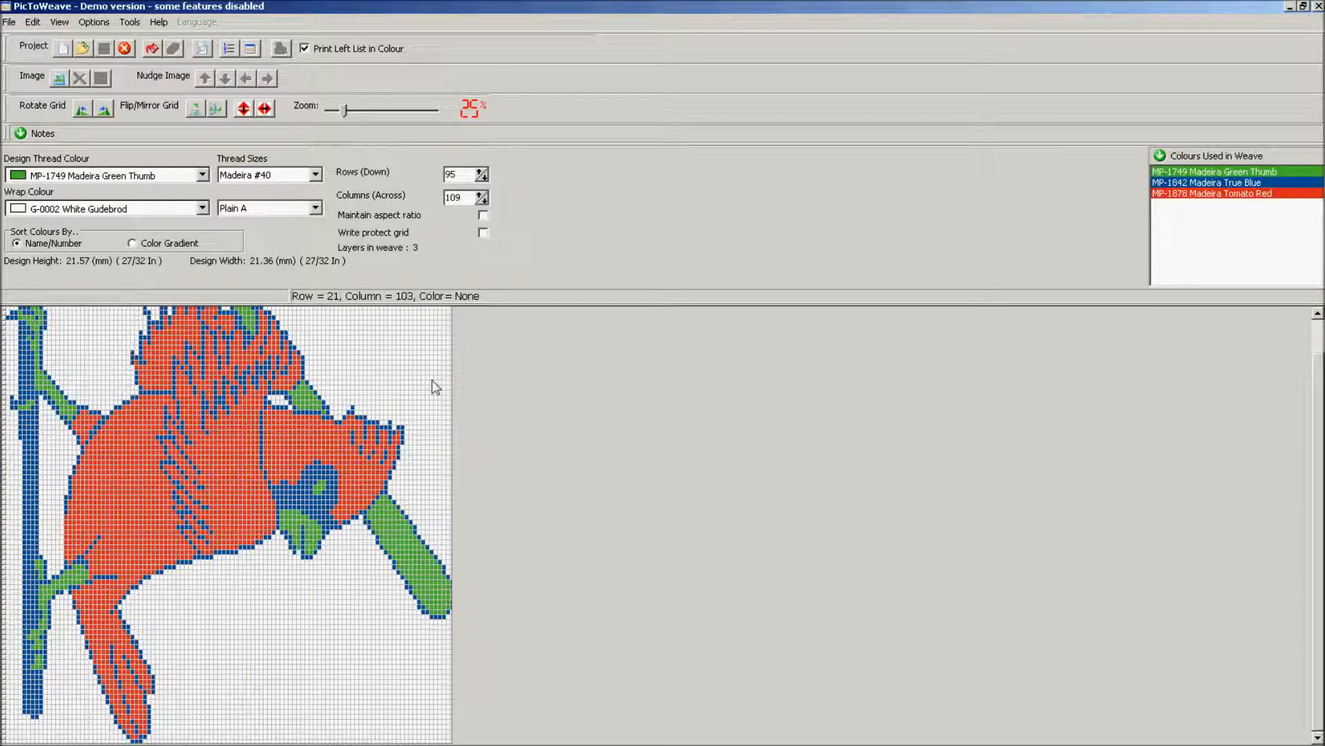